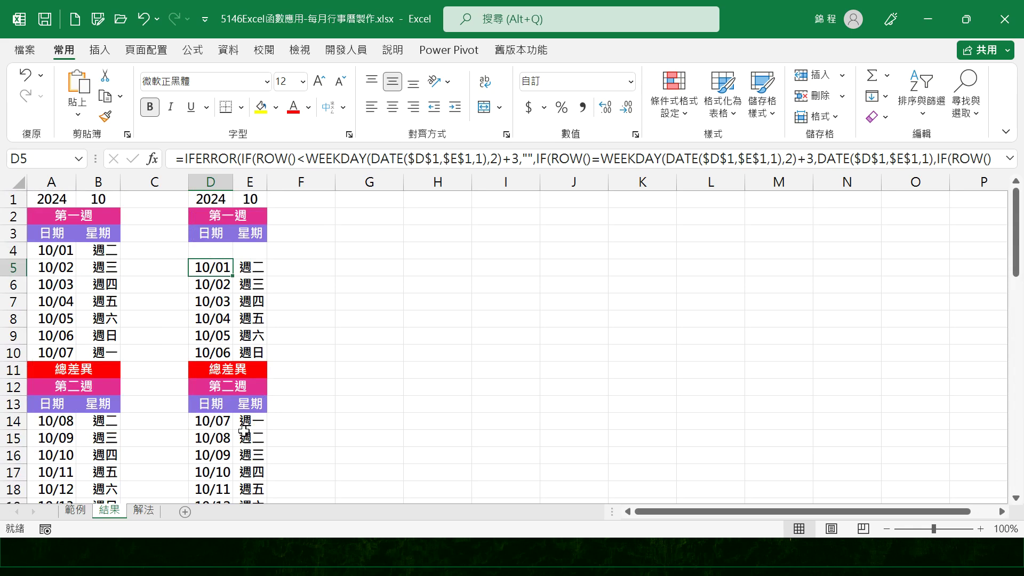
- Set the month in cell B1 of the 結果 sheet to 9
{"action": "left_click", "coordinate": [106, 202]}
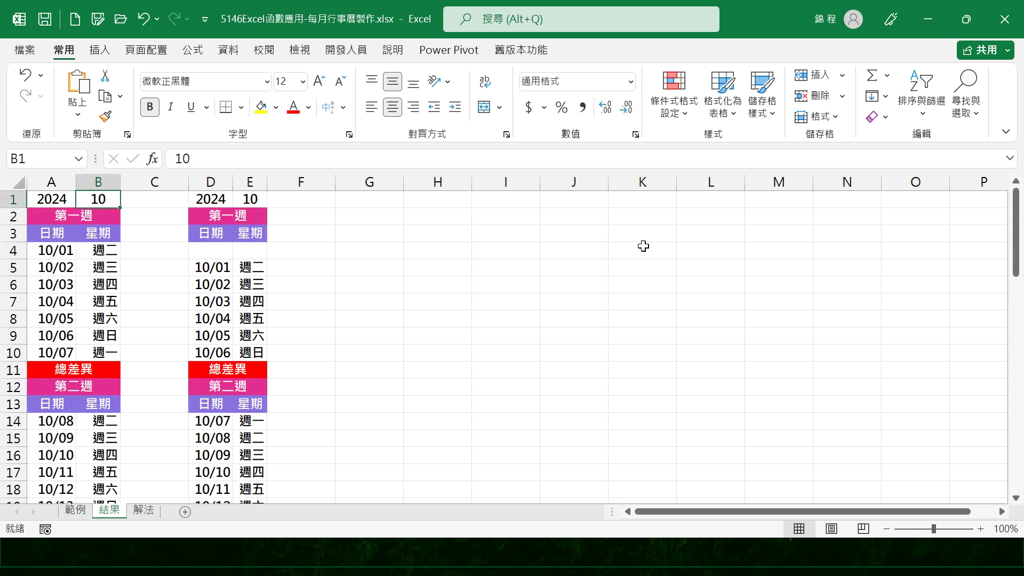
{"action": "type", "text": "9"}
{"action": "key", "text": "Return"}
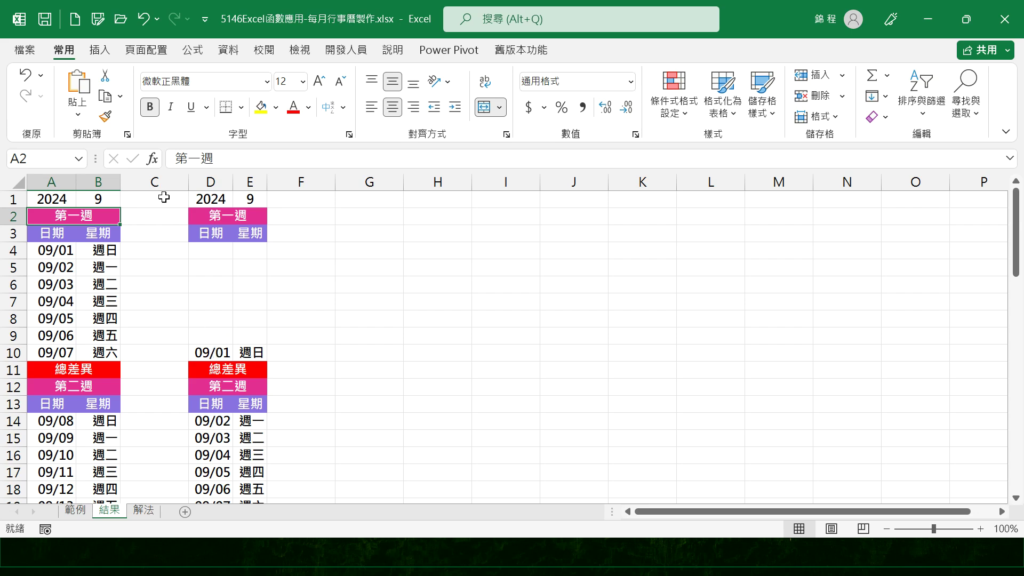
- Set the month in cell B1 to 8
{"action": "double_click", "coordinate": [113, 199]}
{"action": "key", "text": "BackSpace"}
{"action": "type", "text": "8"}
{"action": "key", "text": "Return"}
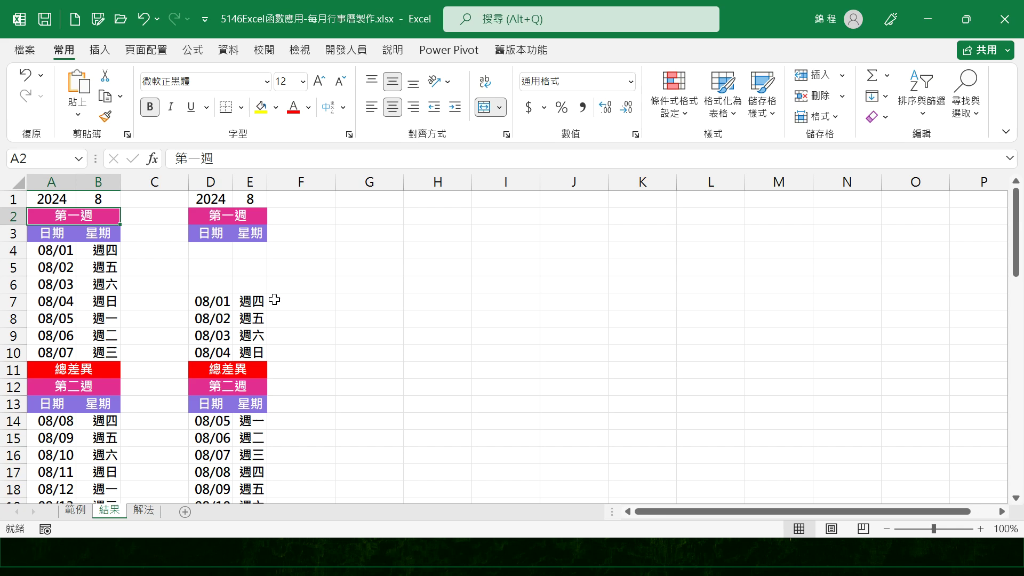
- Switch to the 範例 sheet and examine the DATE formula in F2
{"action": "left_click", "coordinate": [76, 513]}
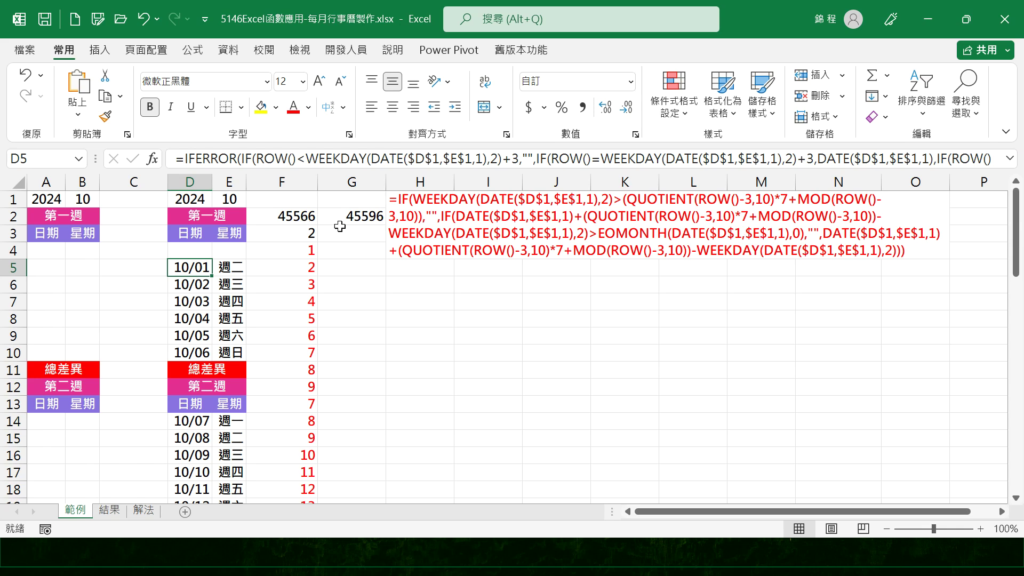
{"action": "left_click", "coordinate": [282, 218]}
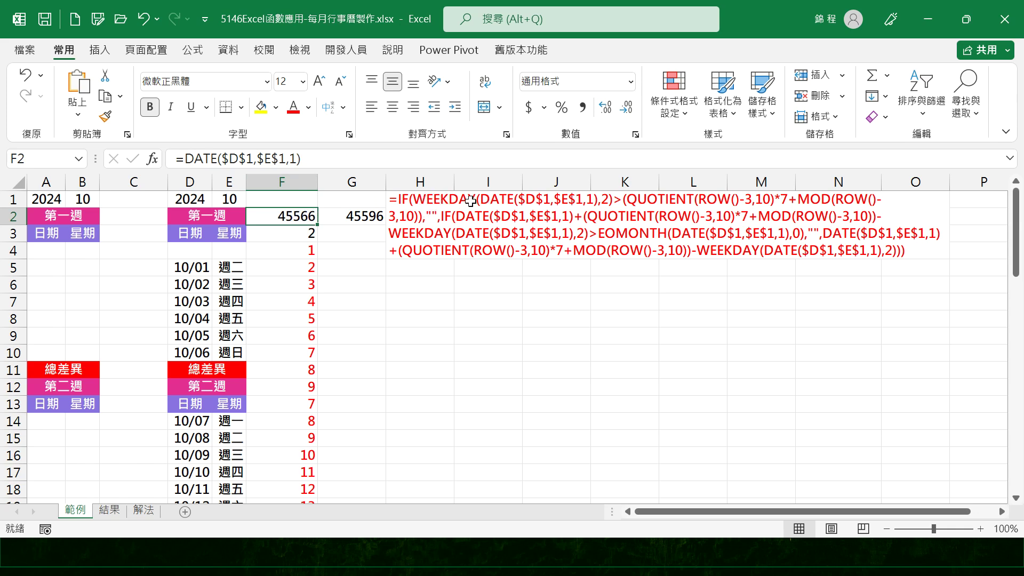
- Clear the return_type argument of the WEEKDAY formula in F3 to view its options, and re-enter it as 2
{"action": "left_click", "coordinate": [307, 233]}
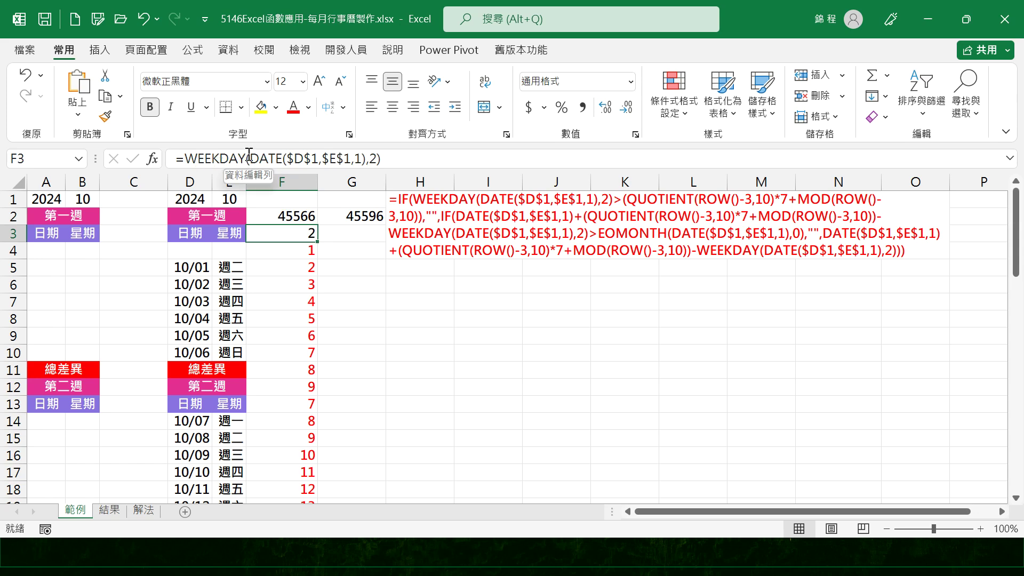
{"action": "left_click", "coordinate": [224, 160]}
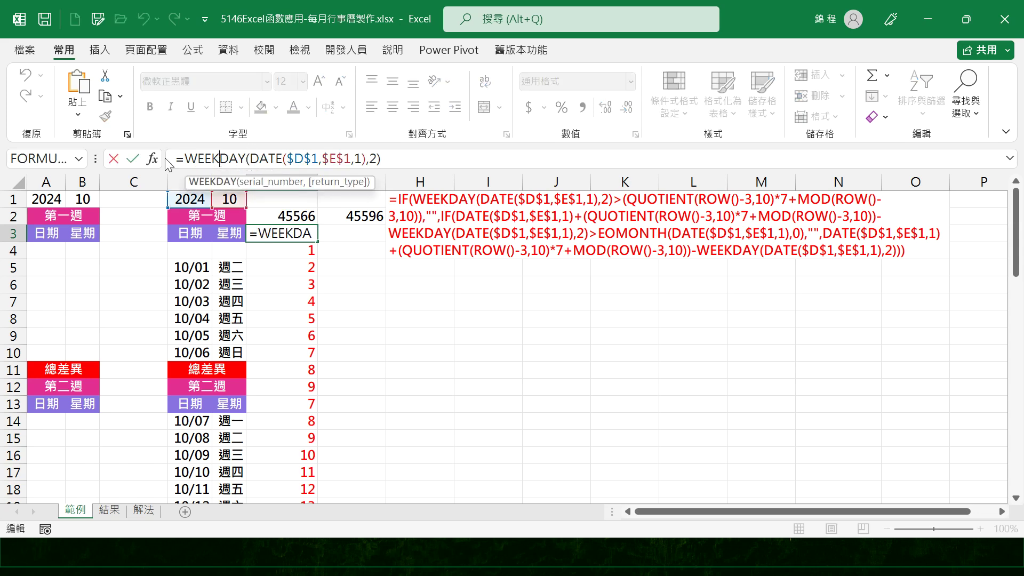
{"action": "left_click", "coordinate": [368, 159]}
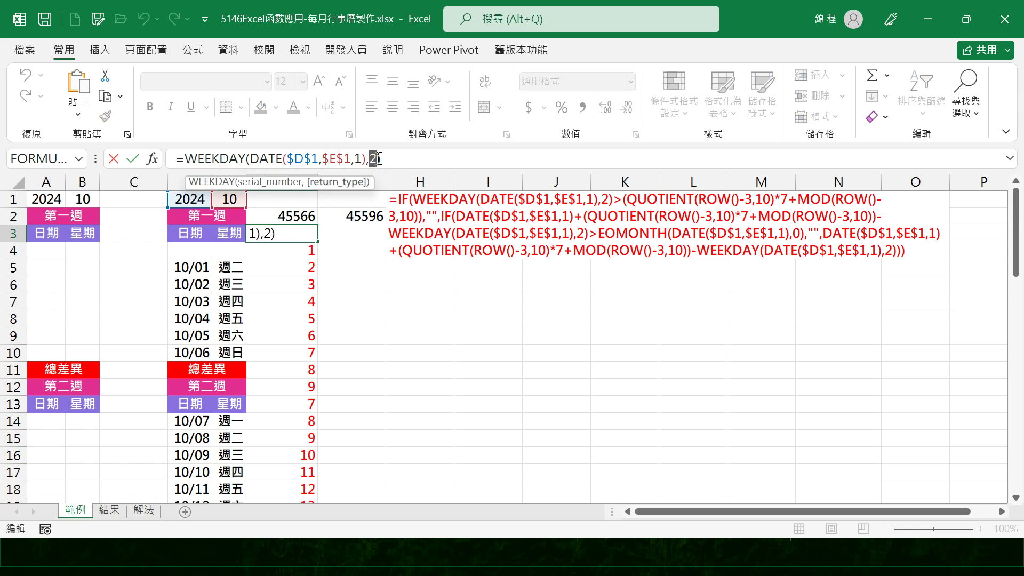
{"action": "key", "text": "Delete"}
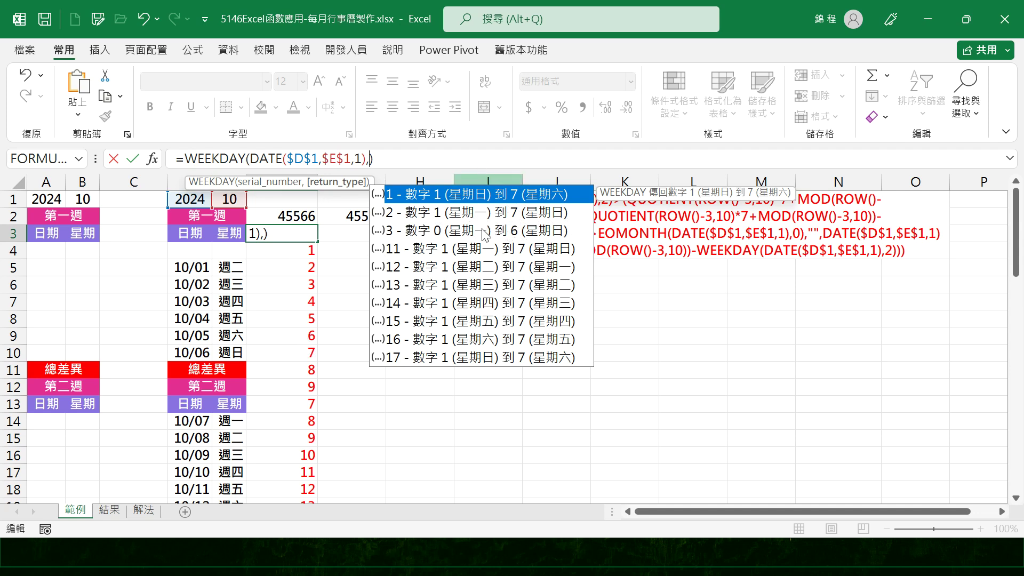
{"action": "type", "text": "2"}
{"action": "key", "text": "Return"}
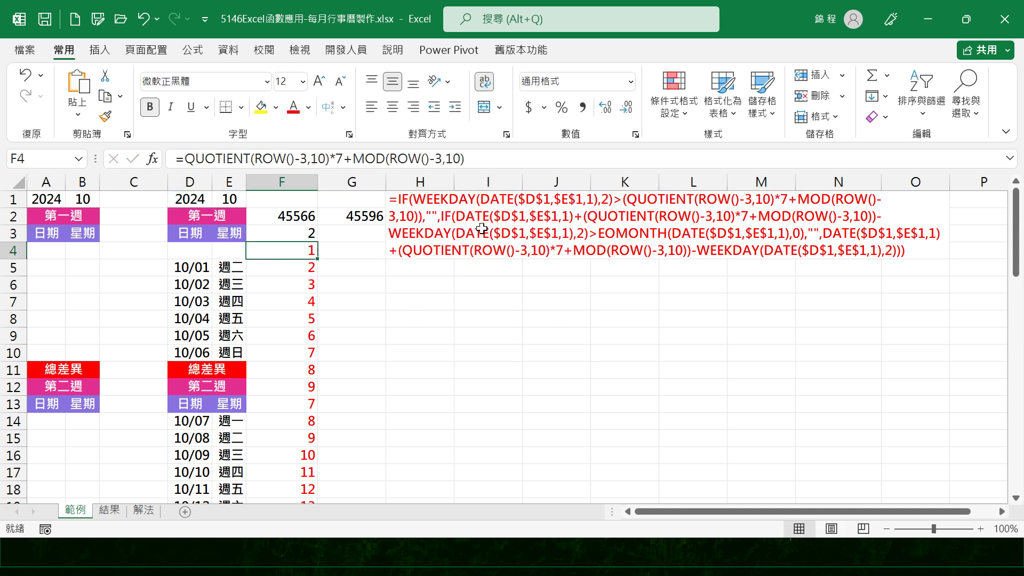
{"action": "left_click", "coordinate": [300, 235]}
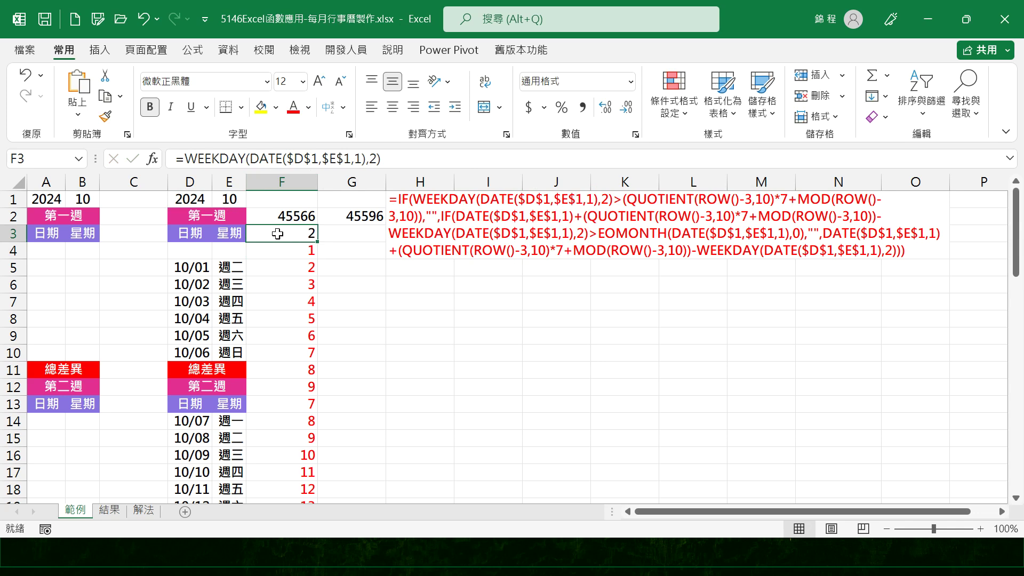
- Examine the QUOTIENT and MOD numbering formula on the first date row of each week, in F4, F14, F24, F34 and F44
{"action": "left_click", "coordinate": [308, 251]}
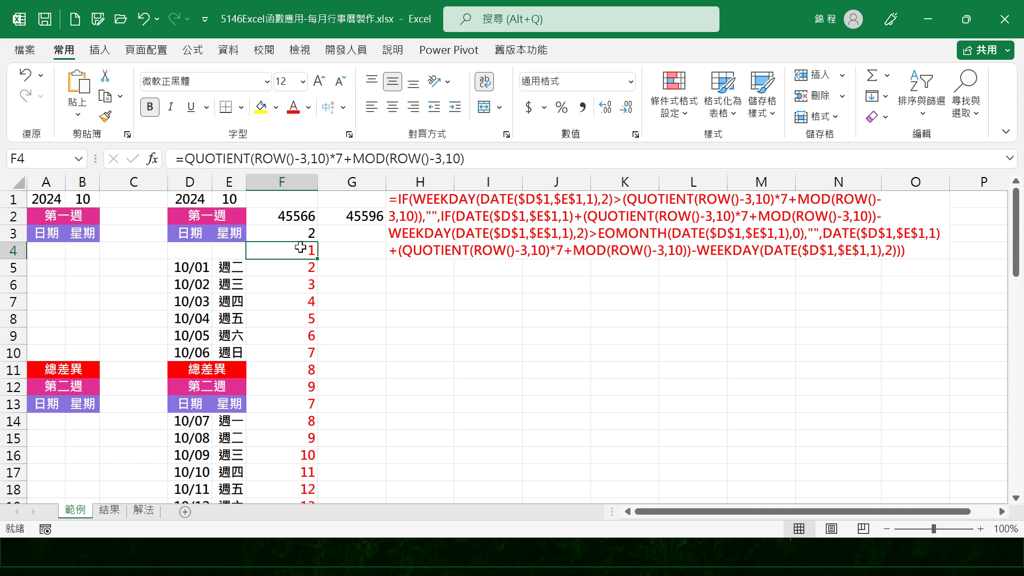
{"action": "left_click", "coordinate": [289, 422]}
{"action": "scroll", "coordinate": [332, 421], "scroll_direction": "down", "scroll_amount": 4}
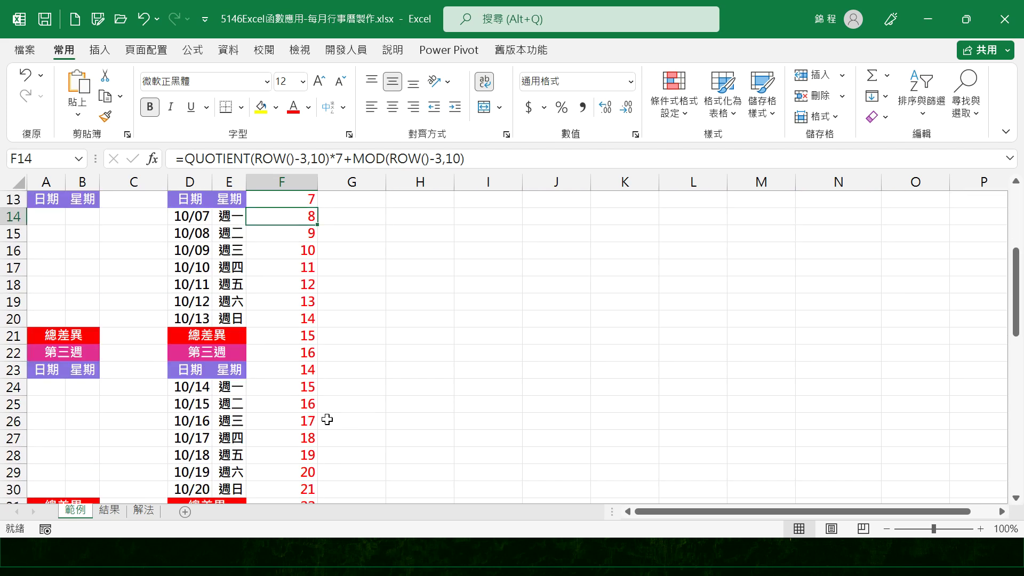
{"action": "left_click", "coordinate": [301, 385]}
{"action": "scroll", "coordinate": [332, 435], "scroll_direction": "down", "scroll_amount": 4}
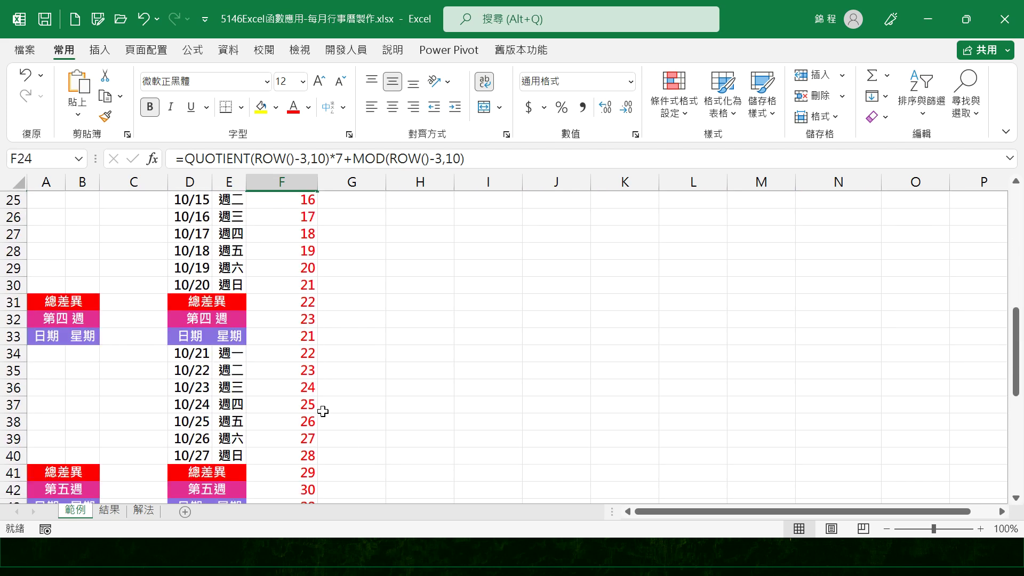
{"action": "left_click", "coordinate": [302, 352]}
{"action": "scroll", "coordinate": [290, 459], "scroll_direction": "down", "scroll_amount": 4}
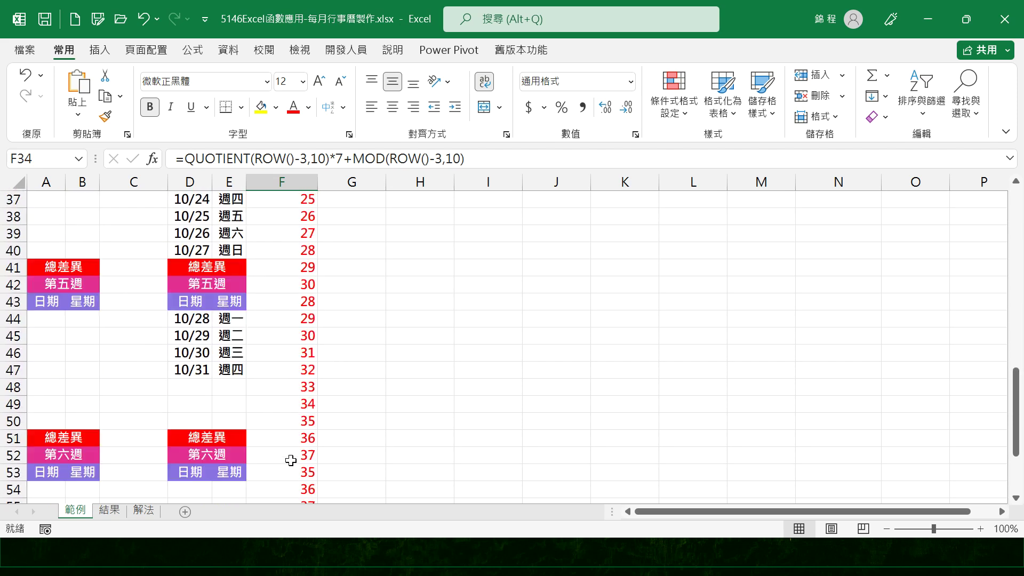
{"action": "left_click", "coordinate": [290, 317]}
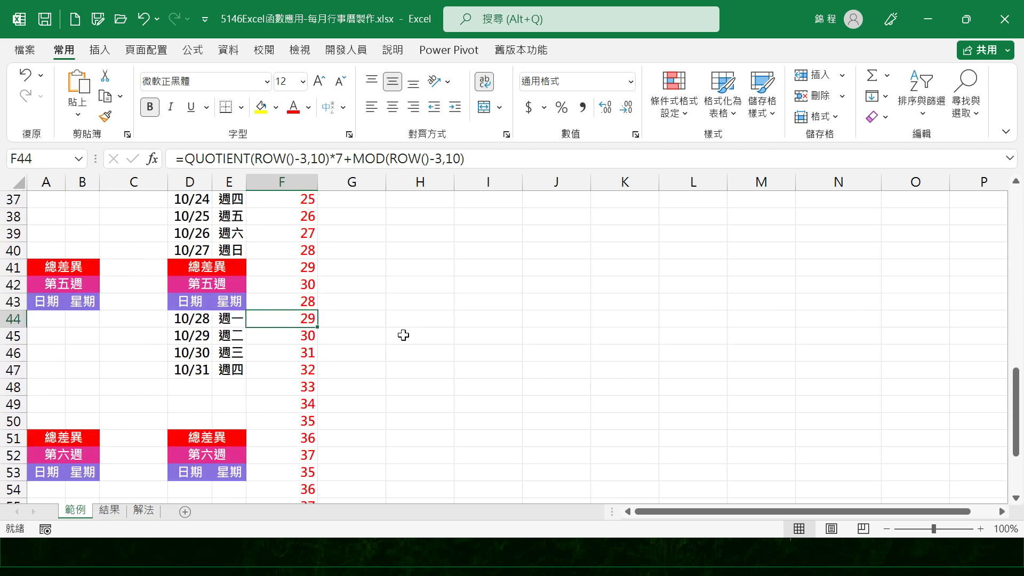
{"action": "scroll", "coordinate": [403, 335], "scroll_direction": "up", "scroll_amount": 12}
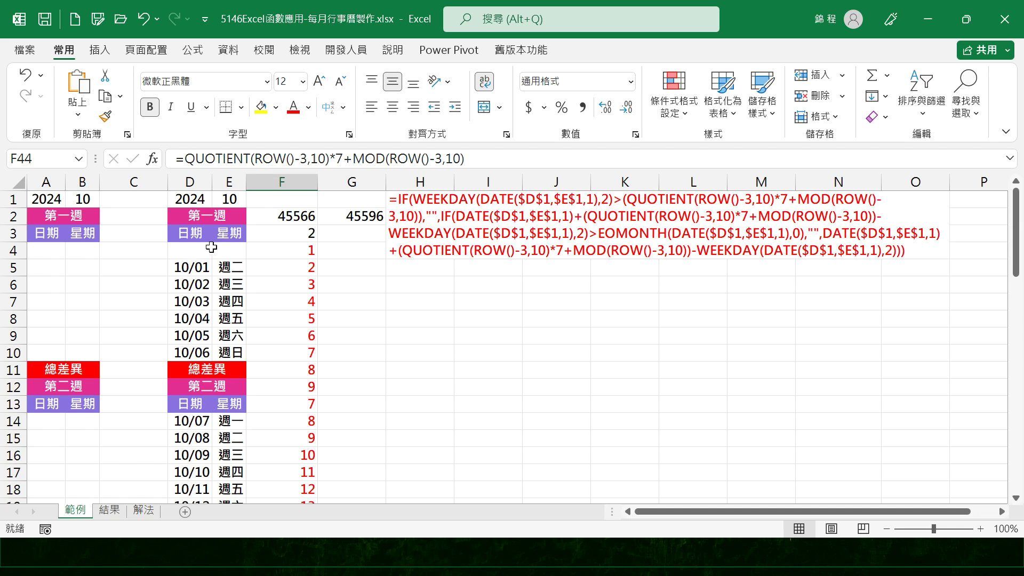
{"action": "left_click", "coordinate": [277, 248]}
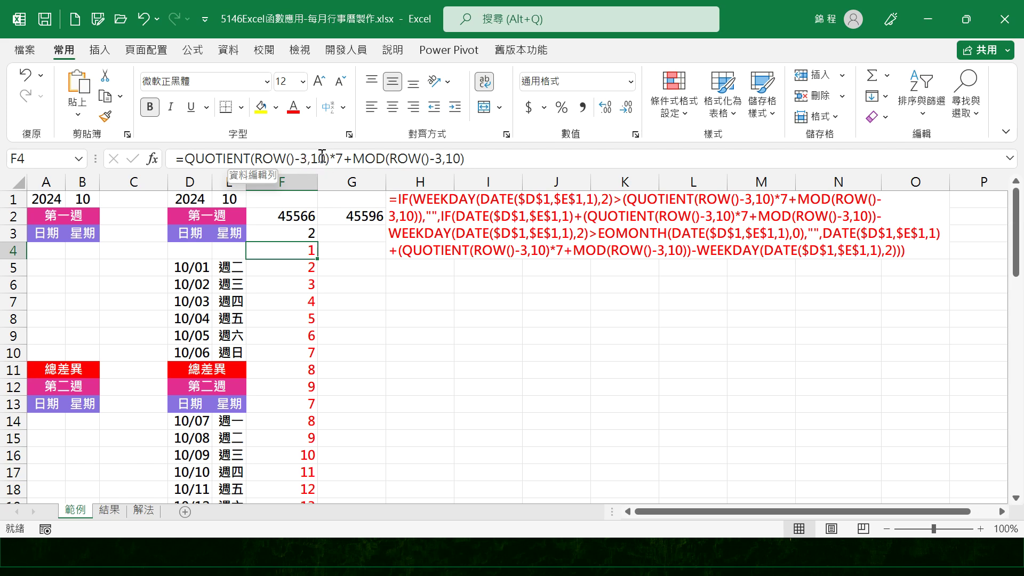
- Copy the condition WEEKDAY(DATE($D$1,$E$1,1),2)>(QUOTIENT(ROW()-3,10)*7+MOD(ROW()-3,10)) from the formula text in H1, leaving H1 unedited
{"action": "left_click", "coordinate": [413, 199]}
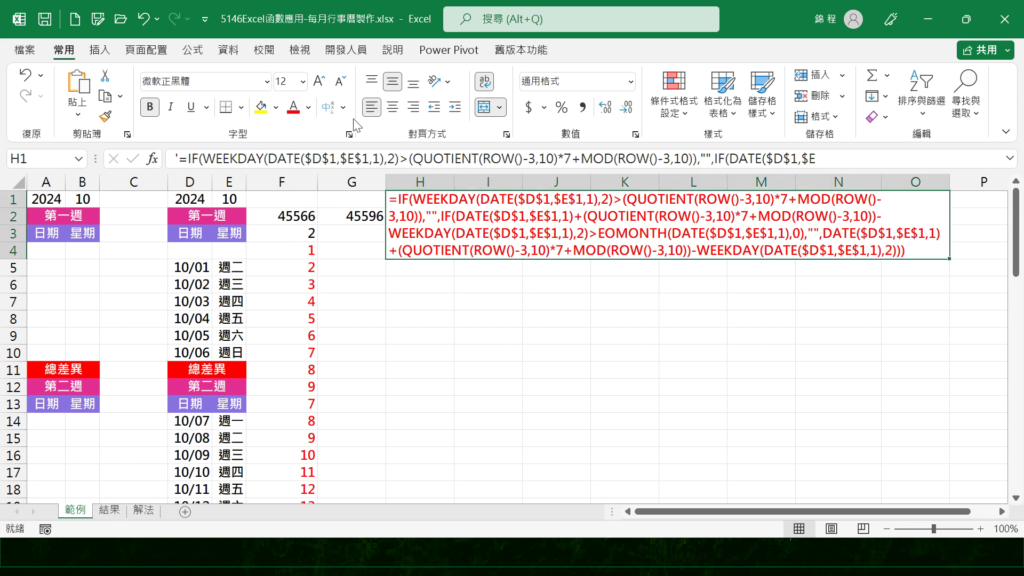
{"action": "left_click_drag", "start_coordinate": [202, 159], "coordinate": [701, 159]}
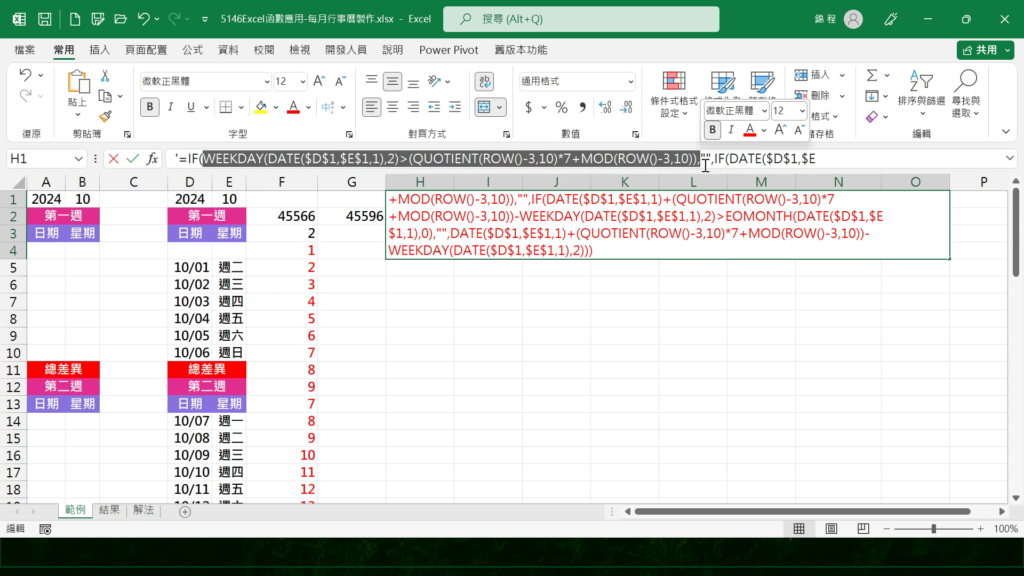
{"action": "key", "text": "shift+Left"}
{"action": "key", "text": "ctrl+c"}
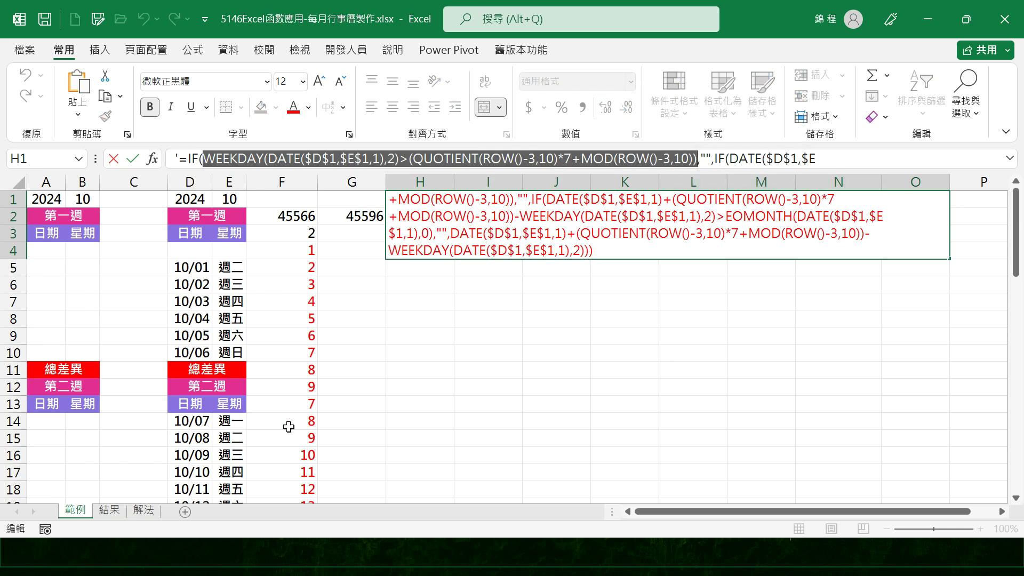
{"action": "key", "text": "Escape"}
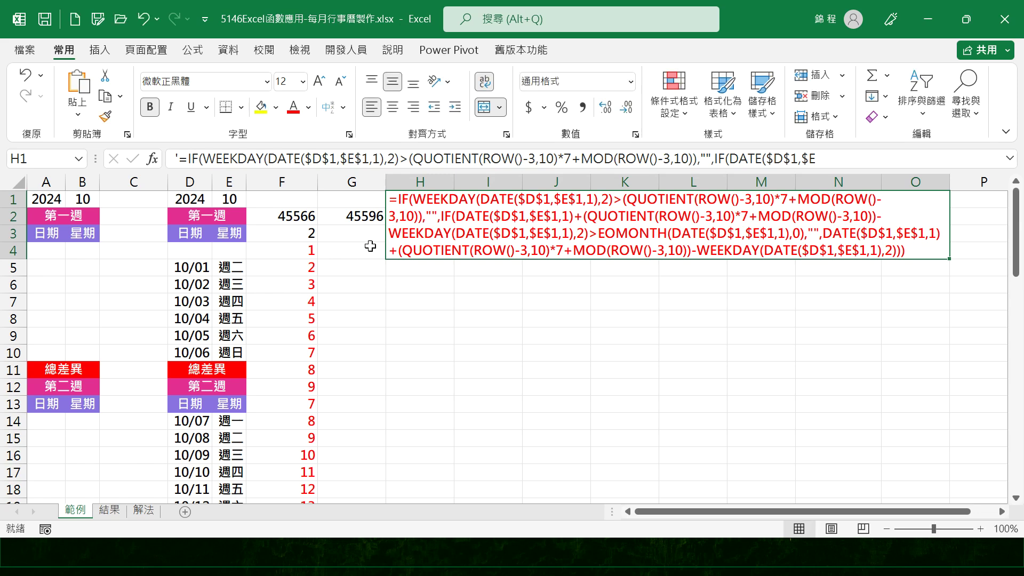
- Enter the copied WEEKDAY comparison as a formula in G4
{"action": "left_click", "coordinate": [348, 251]}
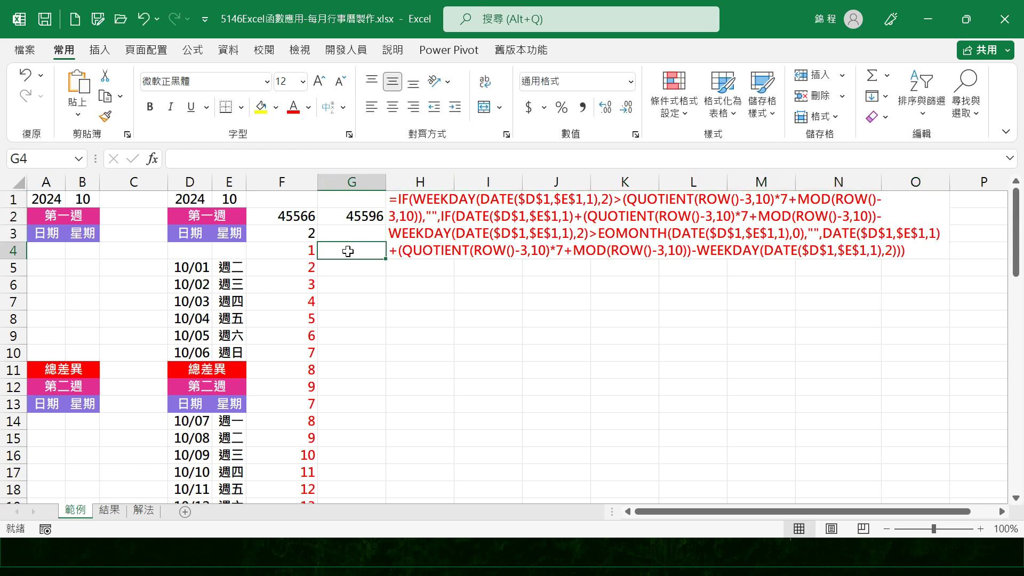
{"action": "type", "text": "="}
{"action": "key", "text": "ctrl+v"}
{"action": "key", "text": "Return"}
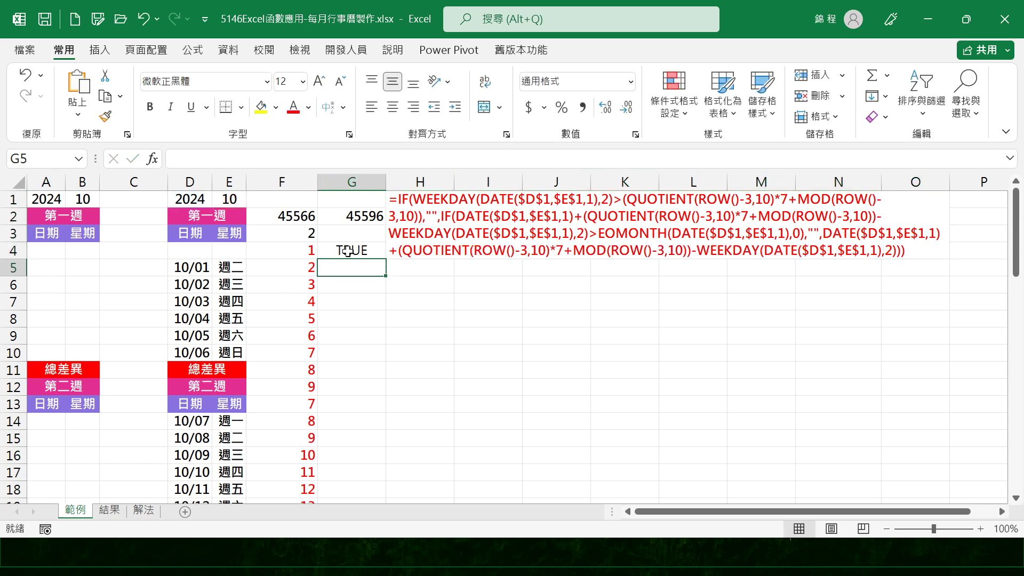
- Fill the G4 comparison down through G61 and review it against the numbering formula in F4
{"action": "left_click", "coordinate": [351, 250]}
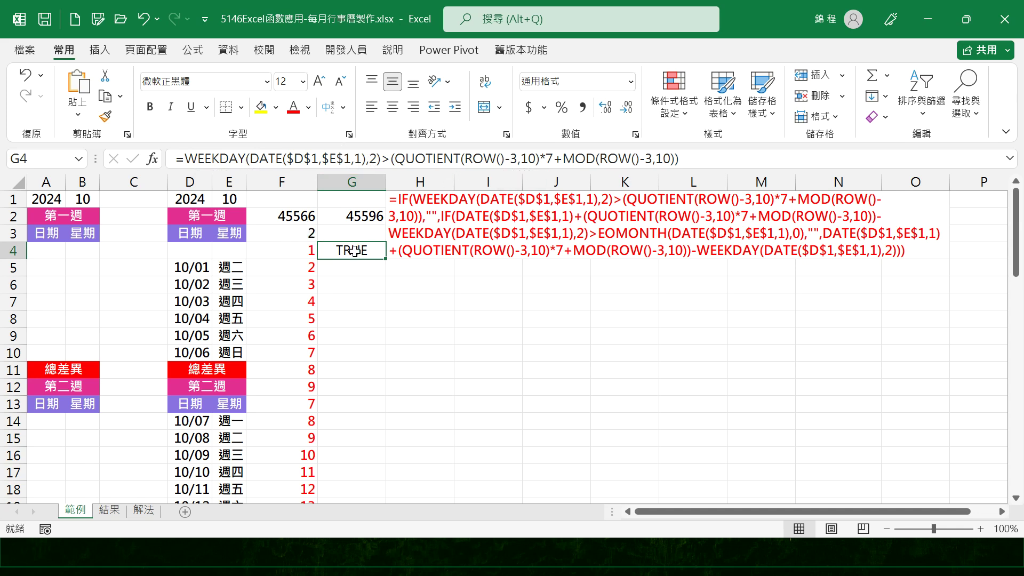
{"action": "left_click_drag", "start_coordinate": [387, 259], "coordinate": [393, 362]}
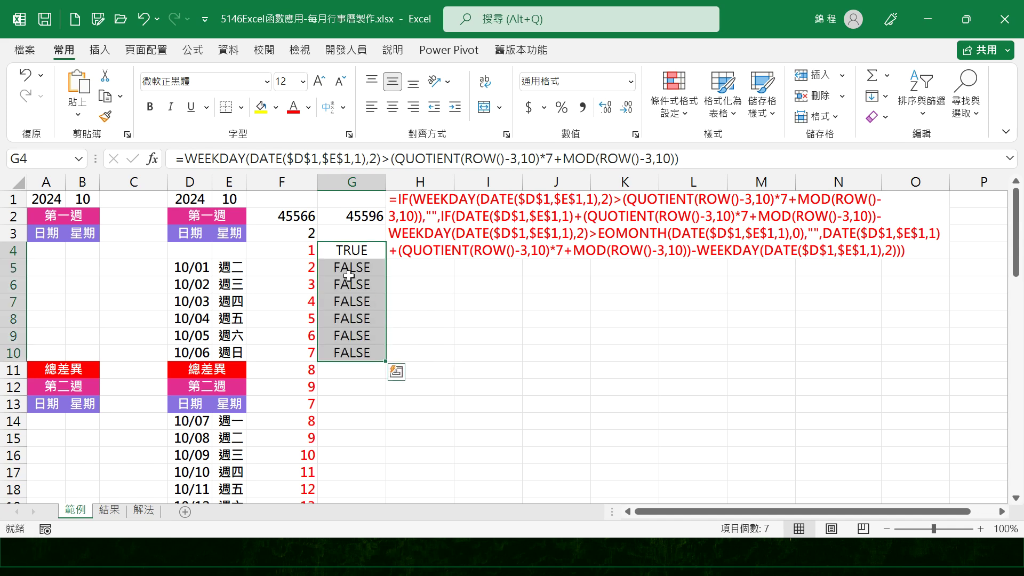
{"action": "left_click_drag", "start_coordinate": [387, 361], "coordinate": [372, 484]}
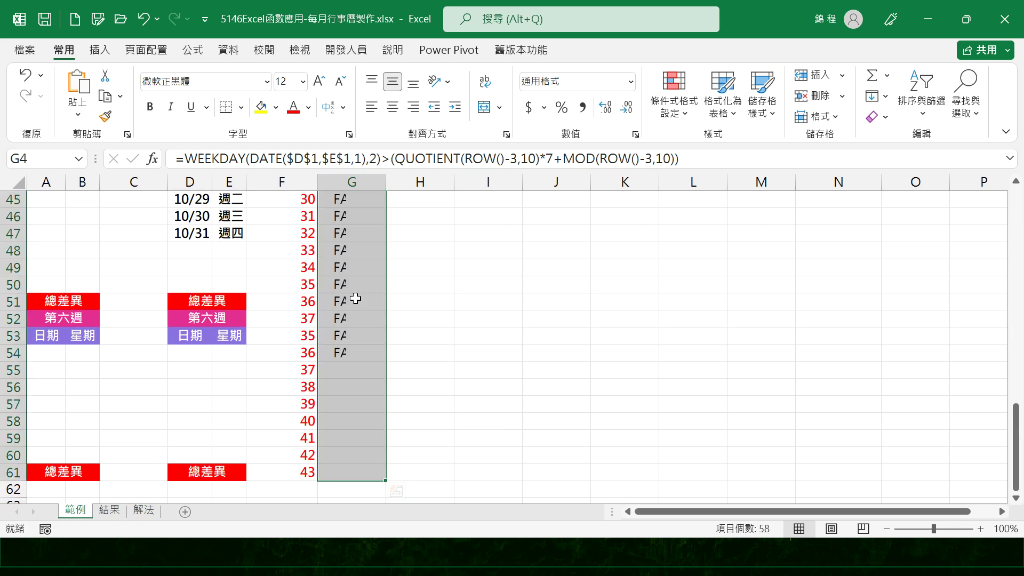
{"action": "scroll", "coordinate": [354, 296], "scroll_direction": "up", "scroll_amount": 15}
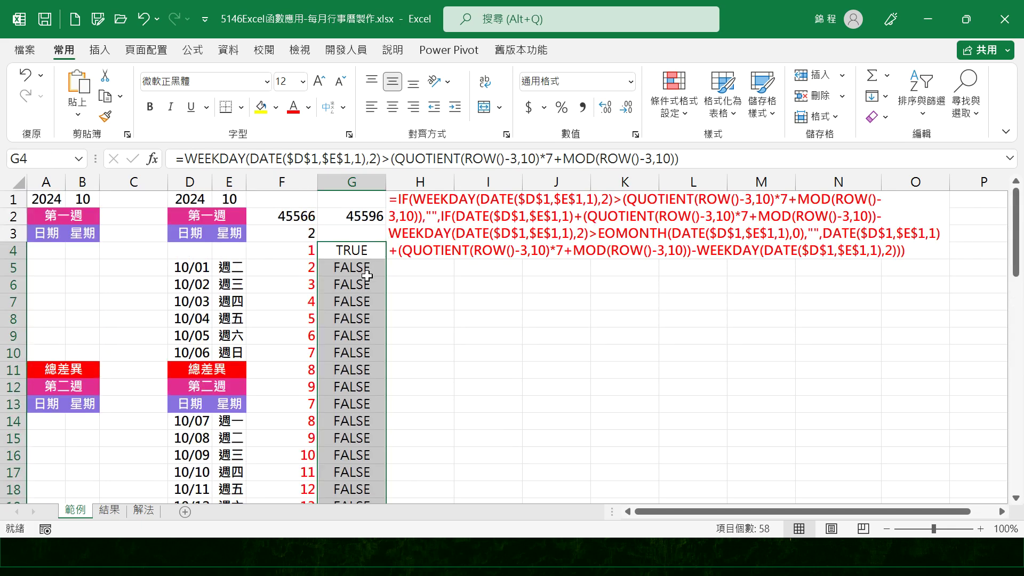
{"action": "left_click", "coordinate": [357, 249]}
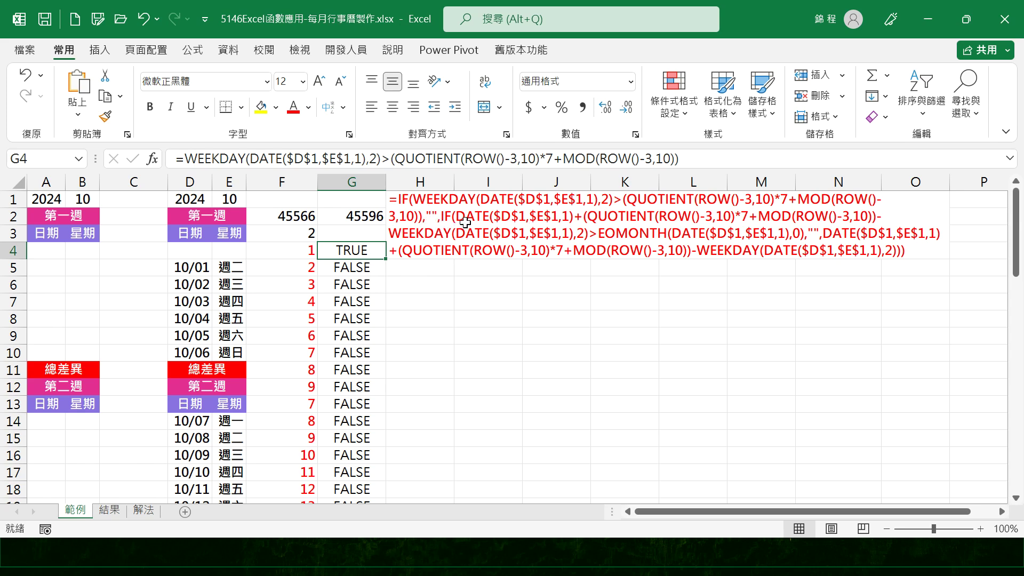
{"action": "left_click", "coordinate": [301, 256]}
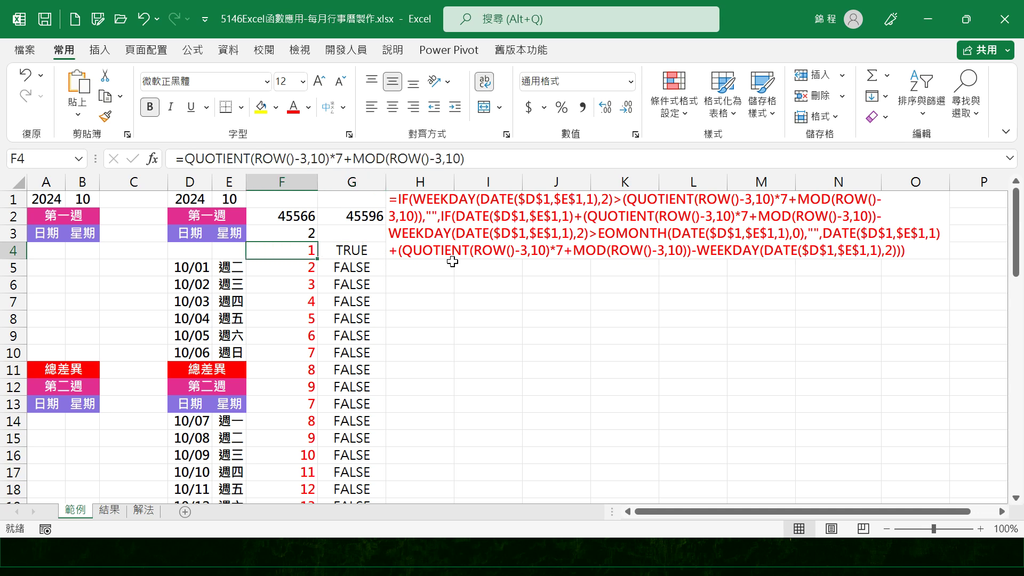
- Enlarge the formula bar to show all of H1's text and copy its EOMONTH(DATE($D$1,$E$1,1),0) part, leaving H1 unedited
{"action": "left_click", "coordinate": [484, 217]}
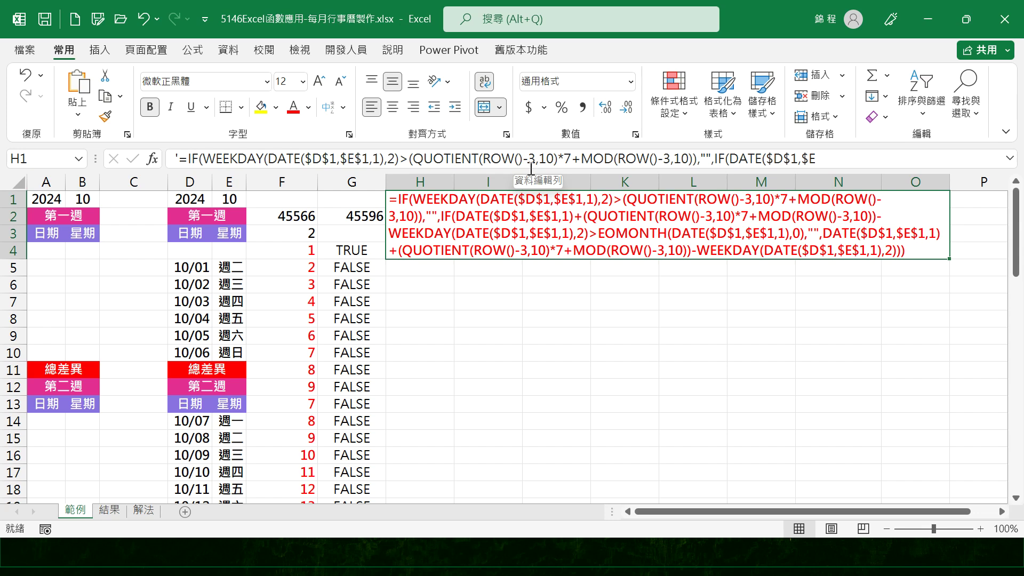
{"action": "left_click_drag", "start_coordinate": [528, 170], "coordinate": [526, 213]}
{"action": "left_click_drag", "start_coordinate": [714, 175], "coordinate": [919, 178]}
{"action": "key", "text": "ctrl+c"}
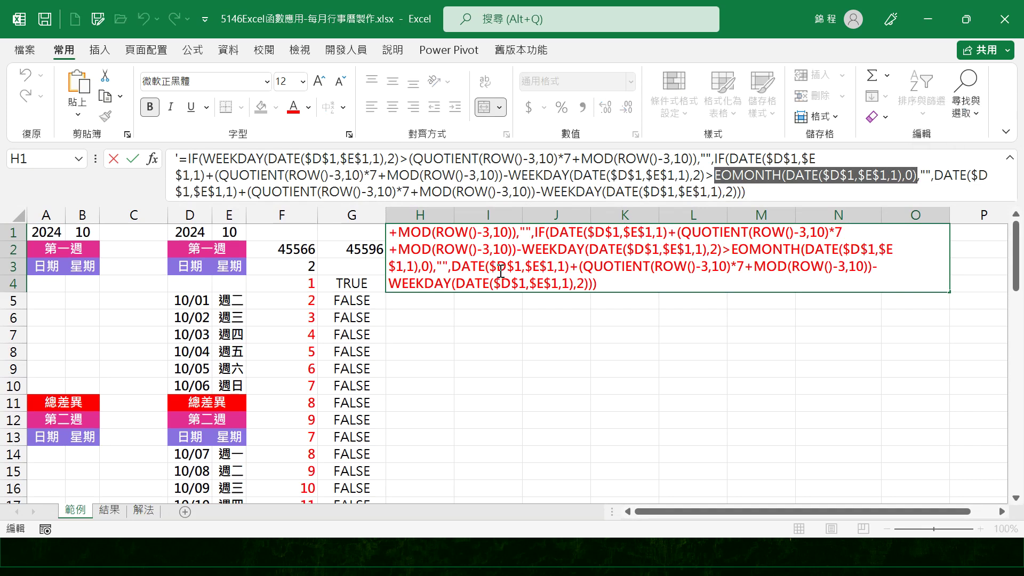
{"action": "key", "text": "Escape"}
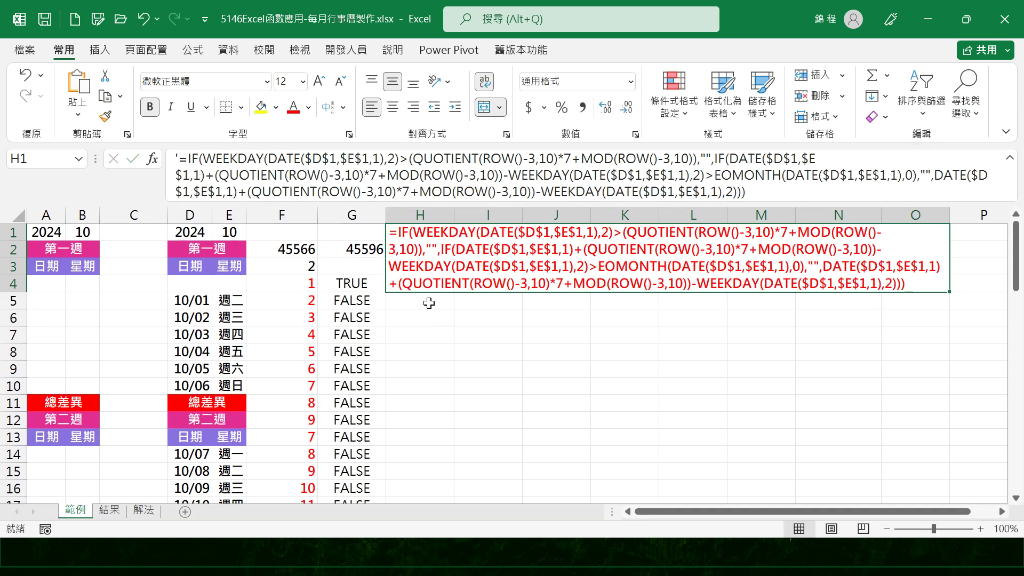
- Enter the copied EOMONTH(DATE($D$1,$E$1,1),0) expression as a formula in H6, accepting the proposed formula correction
{"action": "left_click", "coordinate": [417, 319]}
{"action": "type", "text": "="}
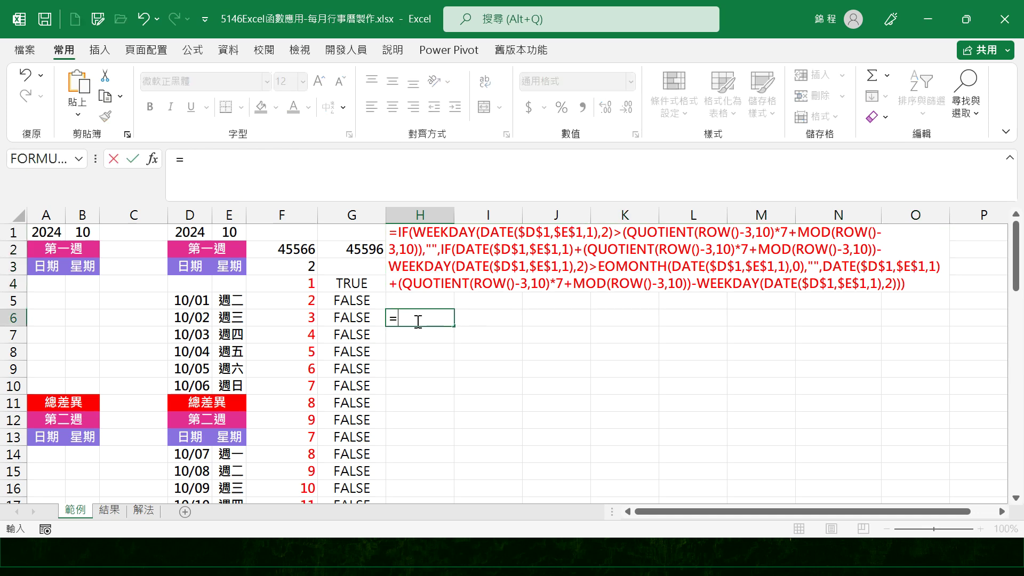
{"action": "key", "text": "ctrl+v"}
{"action": "type", "text": "\\"}
{"action": "key", "text": "Return"}
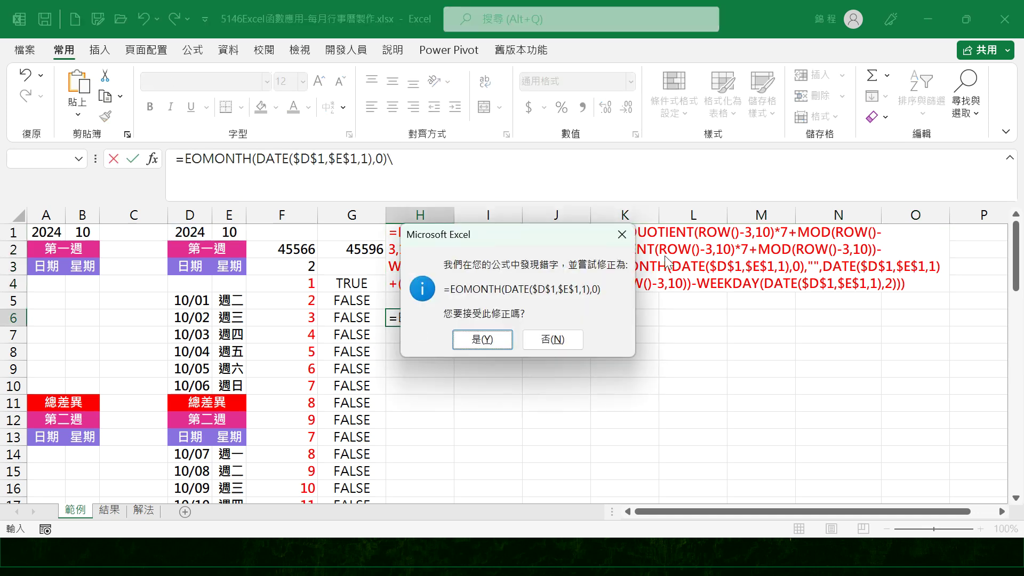
{"action": "left_click", "coordinate": [482, 340]}
{"action": "left_click", "coordinate": [452, 319]}
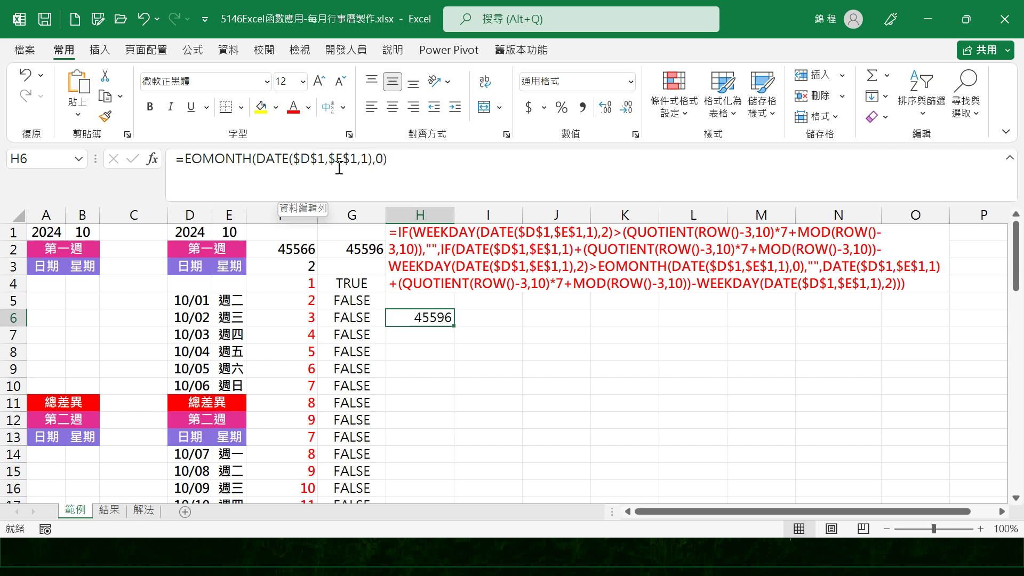
- Inspect the EOMONTH function arguments of H6, leave the formula unedited, and clear the cell
{"action": "left_click", "coordinate": [240, 165]}
{"action": "left_click", "coordinate": [153, 159]}
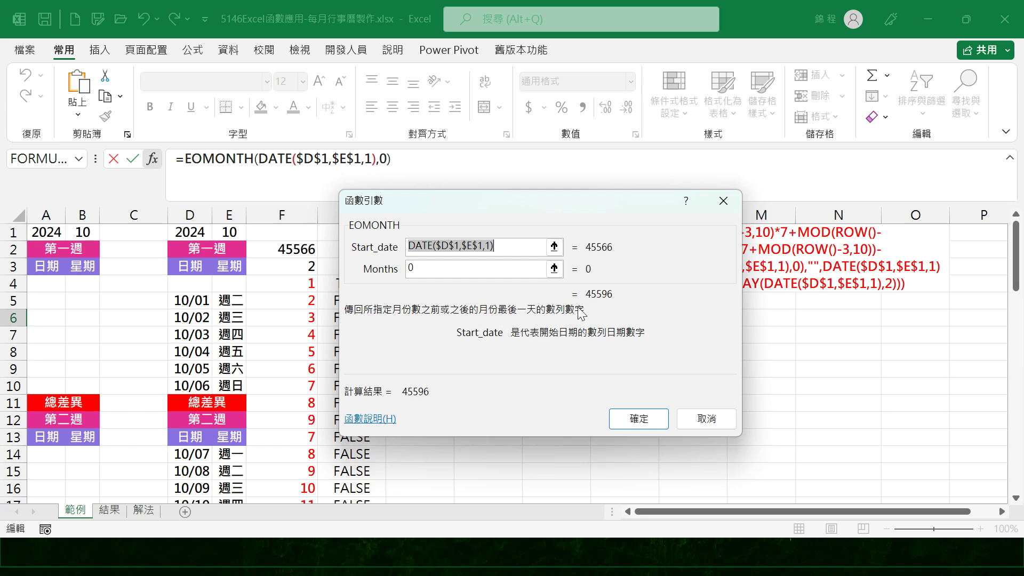
{"action": "left_click", "coordinate": [714, 421]}
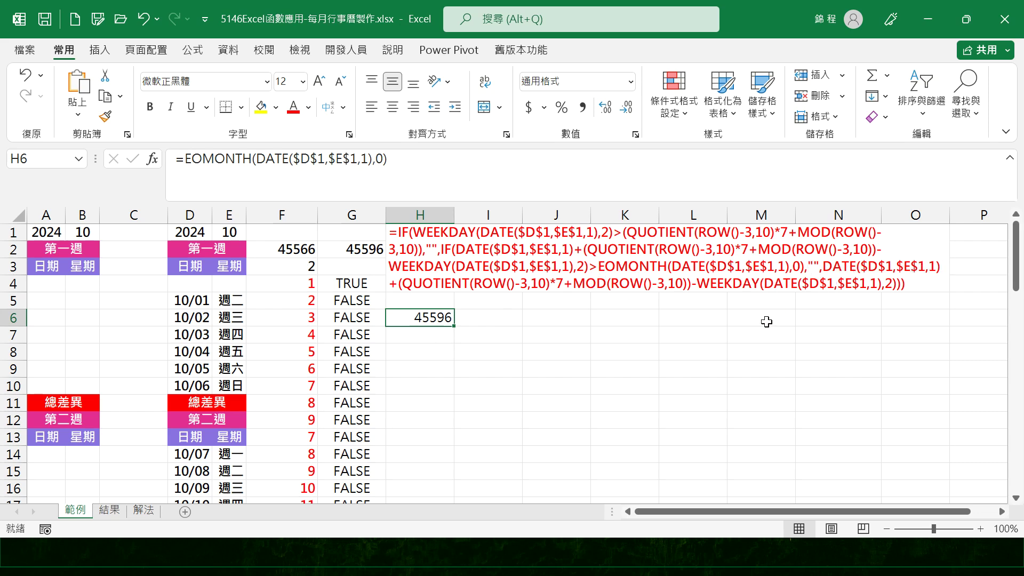
{"action": "key", "text": "Delete"}
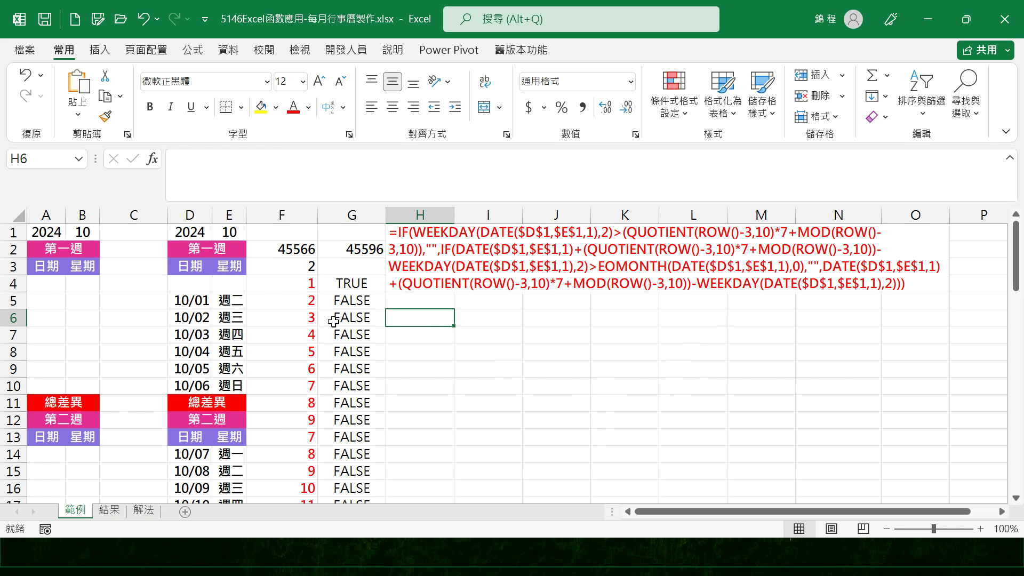
- Wrap G4's WEEKDAY comparison in an IF that returns "" when true and 1 otherwise
{"action": "left_click", "coordinate": [127, 286]}
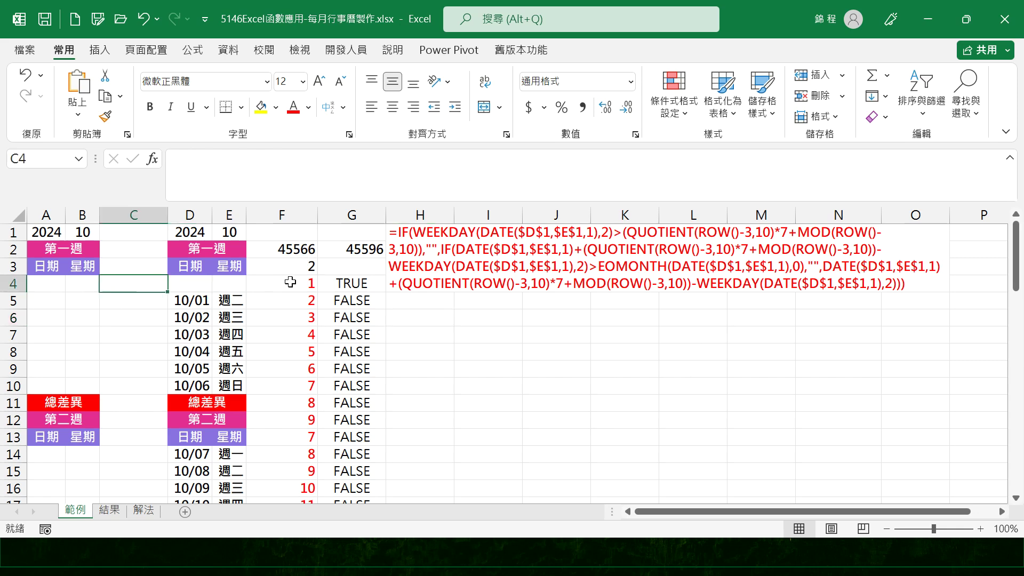
{"action": "left_click", "coordinate": [355, 284]}
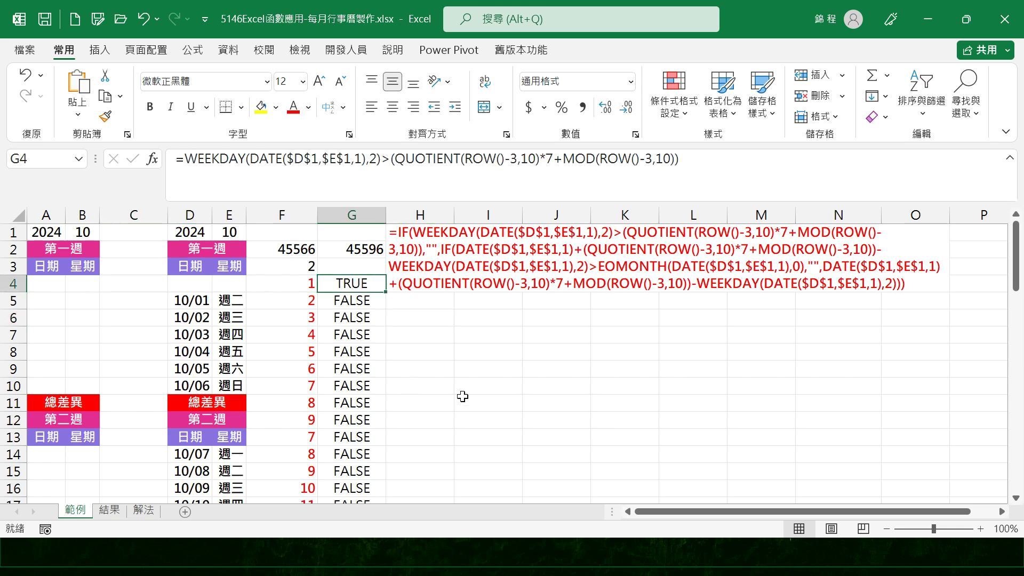
{"action": "left_click", "coordinate": [195, 164]}
{"action": "type", "text": "IF"}
{"action": "key", "text": "Tab"}
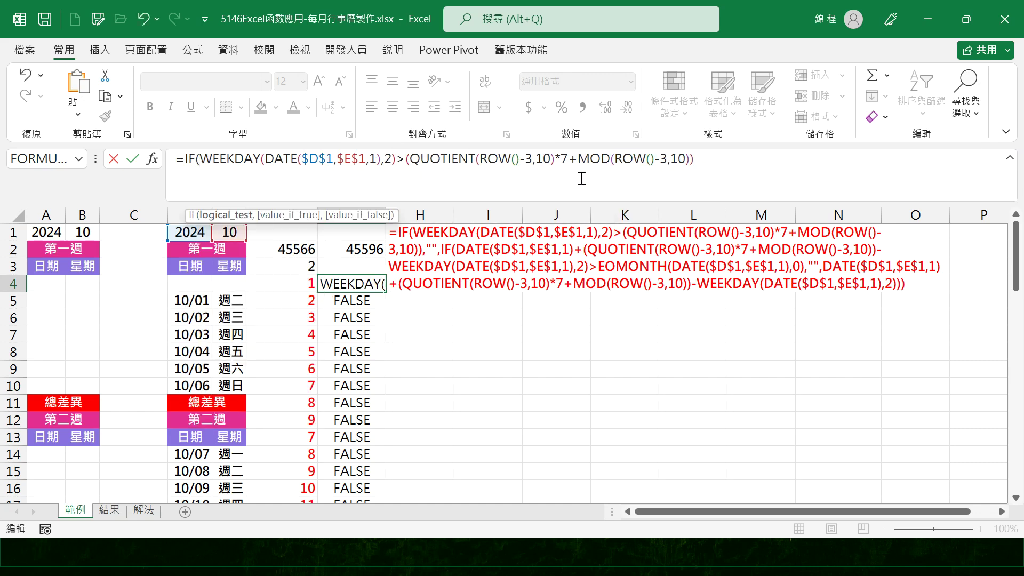
{"action": "left_click", "coordinate": [704, 165]}
{"action": "type", "text": ","}
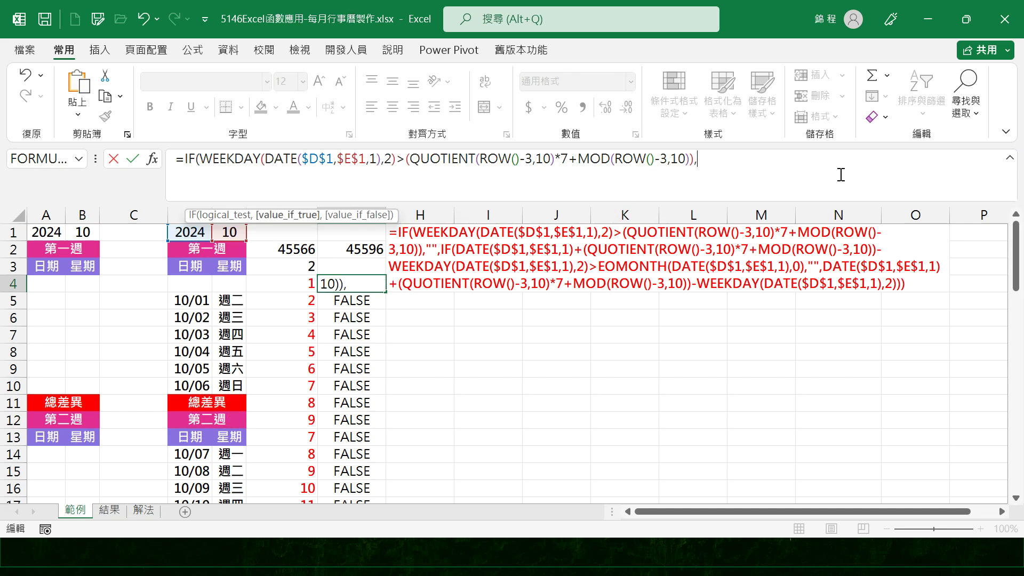
{"action": "type", "text": "\"\","}
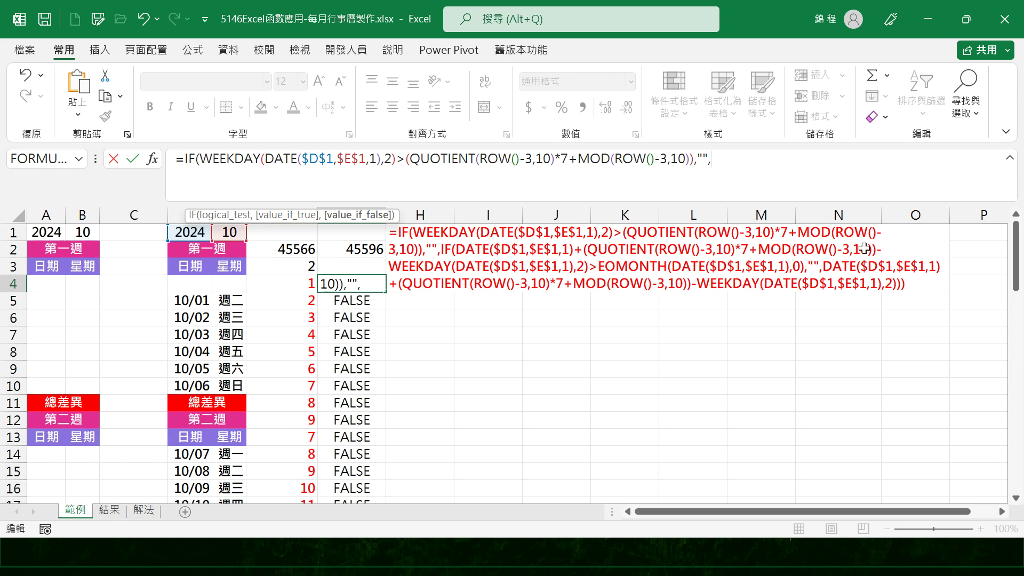
{"action": "type", "text": "1)"}
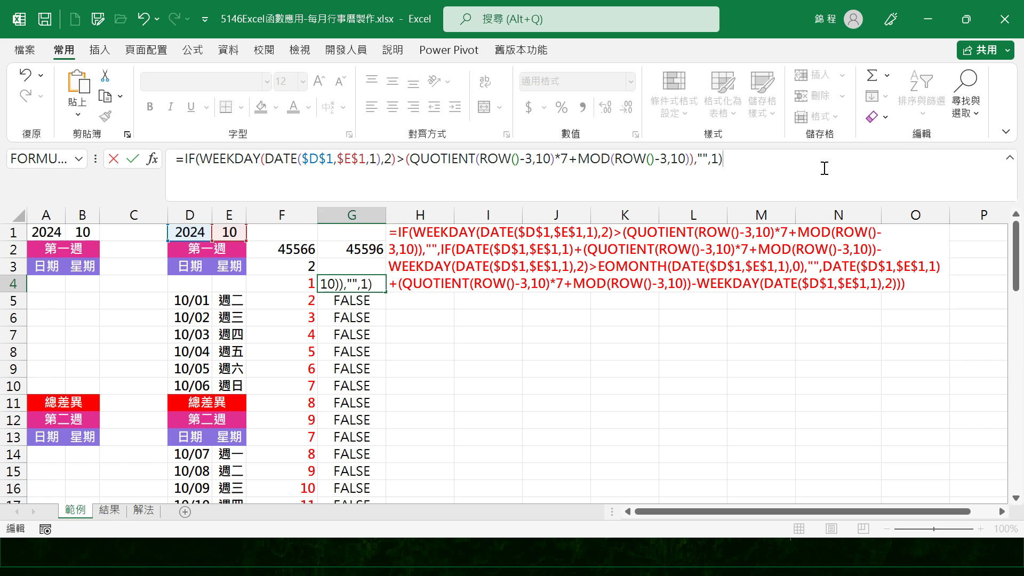
{"action": "key", "text": "Return"}
- Fill G4's IF formula down through G61 and review the filled column
{"action": "left_click", "coordinate": [374, 285]}
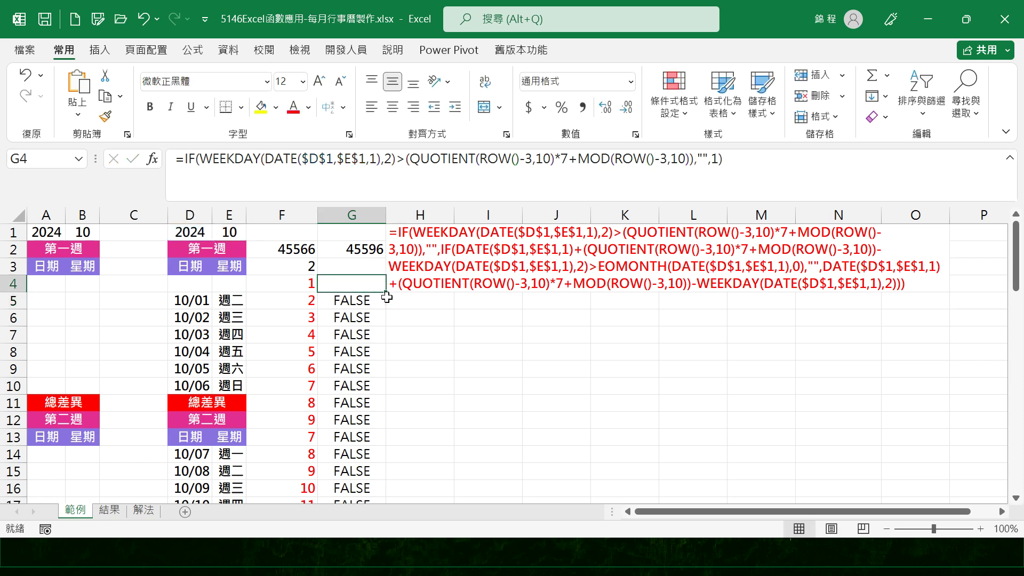
{"action": "double_click", "coordinate": [386, 294]}
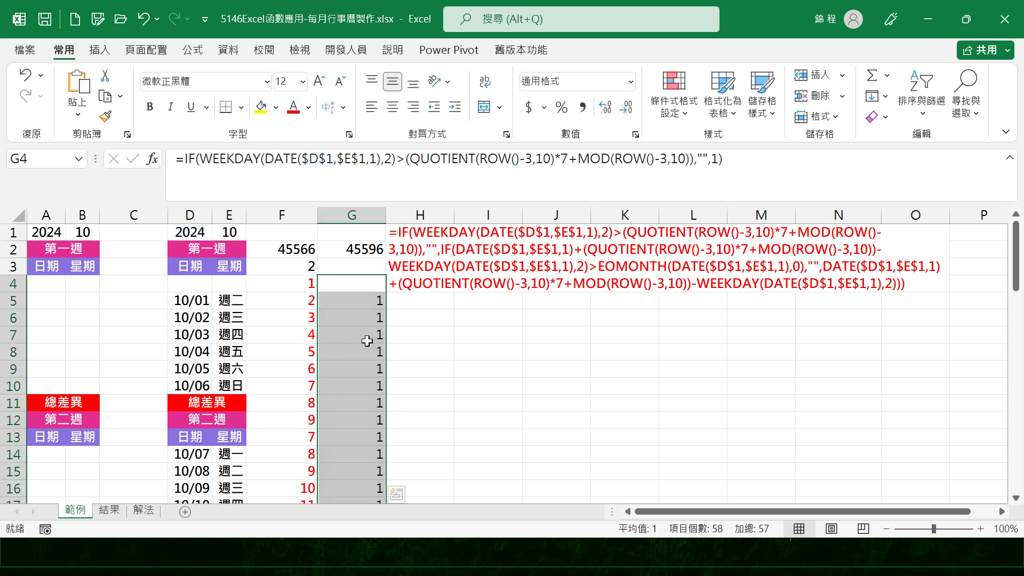
{"action": "scroll", "coordinate": [367, 340], "scroll_direction": "down", "scroll_amount": 20}
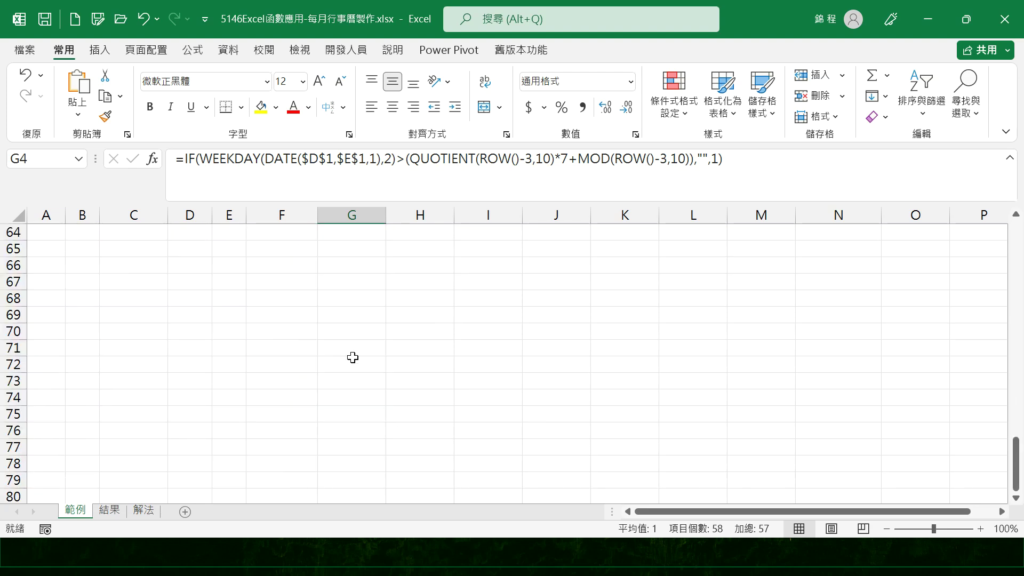
{"action": "scroll", "coordinate": [353, 357], "scroll_direction": "up", "scroll_amount": 5}
{"action": "scroll", "coordinate": [354, 354], "scroll_direction": "up", "scroll_amount": 16}
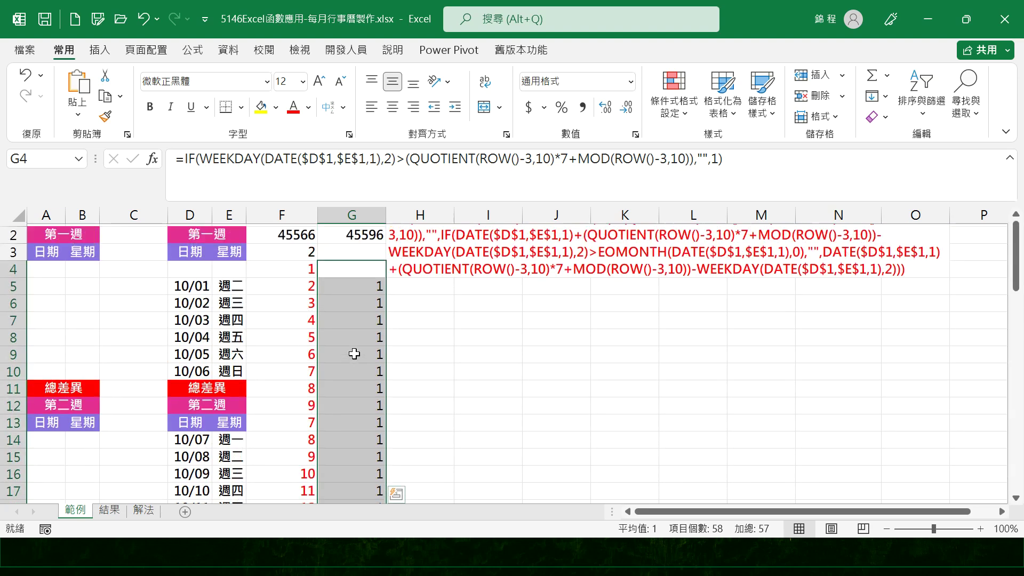
{"action": "left_click", "coordinate": [355, 282]}
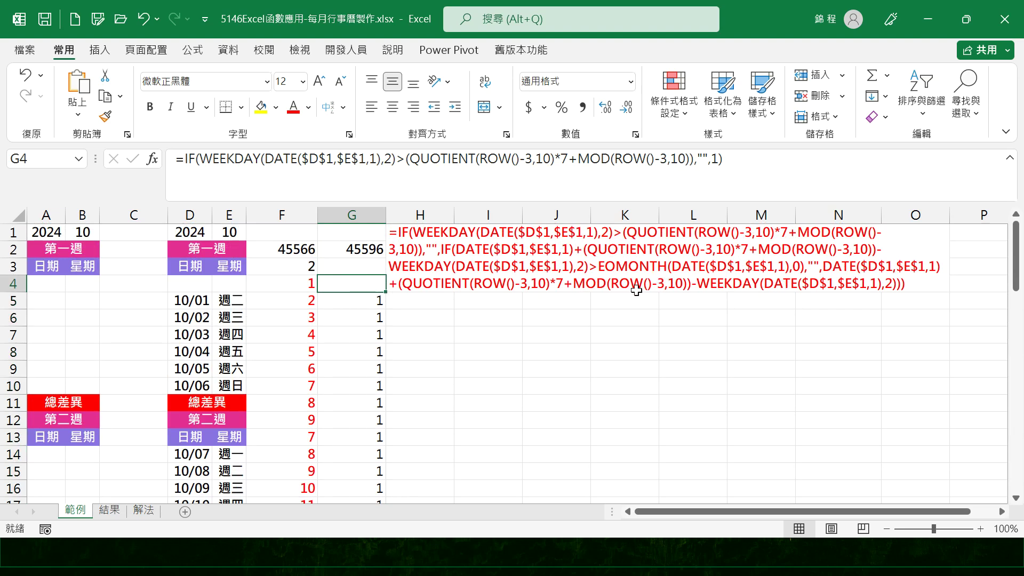
- Copy the final DATE($D$1,$E$1,1)+(QUOTIENT(ROW()-3,10)*7+MOD(ROW()-3,10))-WEEKDAY(DATE($D$1,$E$1,1),2) part of H1's text, leaving H1 unedited
{"action": "left_click", "coordinate": [640, 266]}
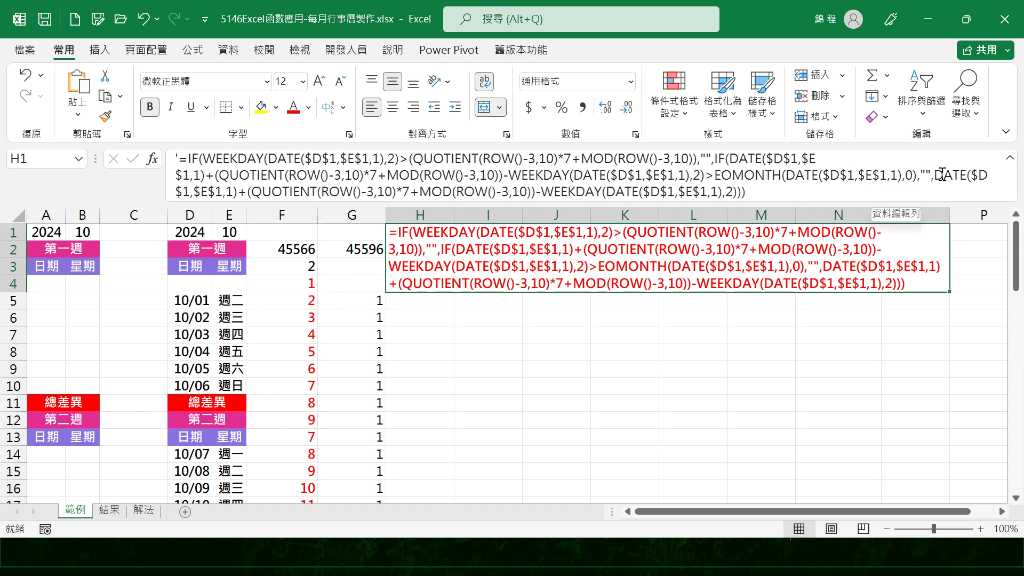
{"action": "left_click_drag", "start_coordinate": [935, 176], "coordinate": [738, 193]}
{"action": "key", "text": "ctrl+c"}
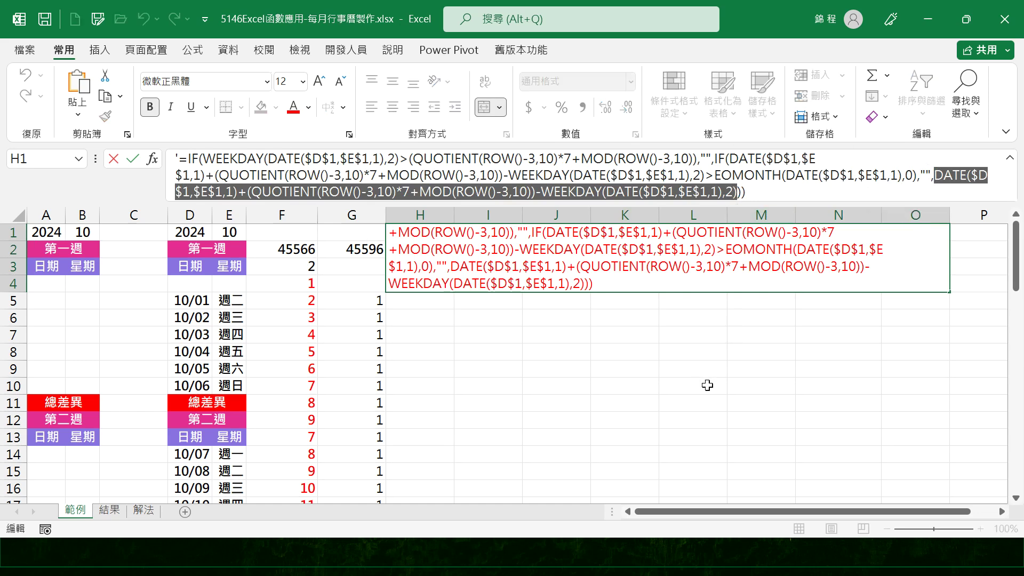
{"action": "key", "text": "Escape"}
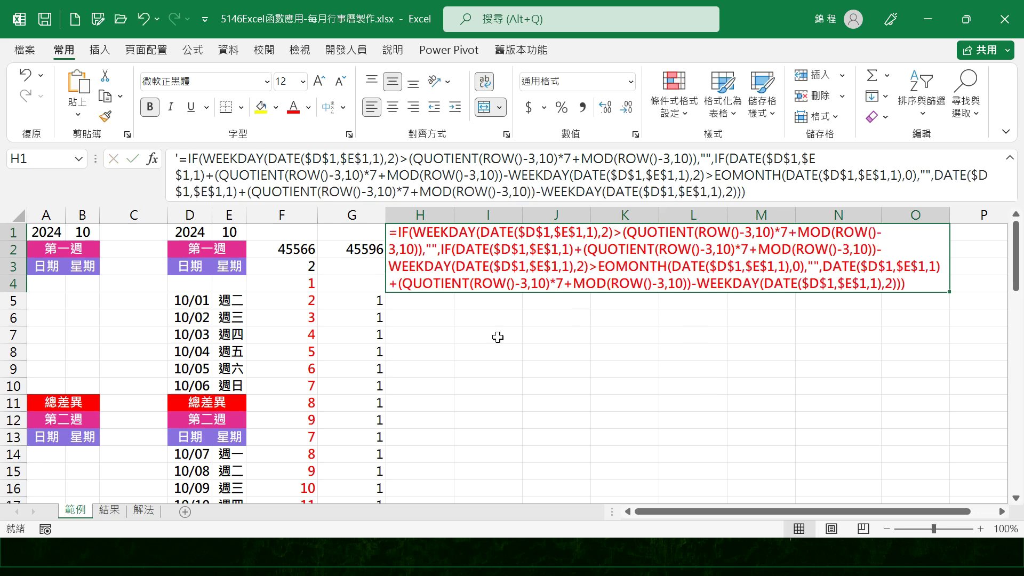
- Replace the 1 in G4's IF formula with the copied DATE expression and fill the formula down through G61
{"action": "left_click", "coordinate": [352, 301]}
{"action": "left_click", "coordinate": [357, 280]}
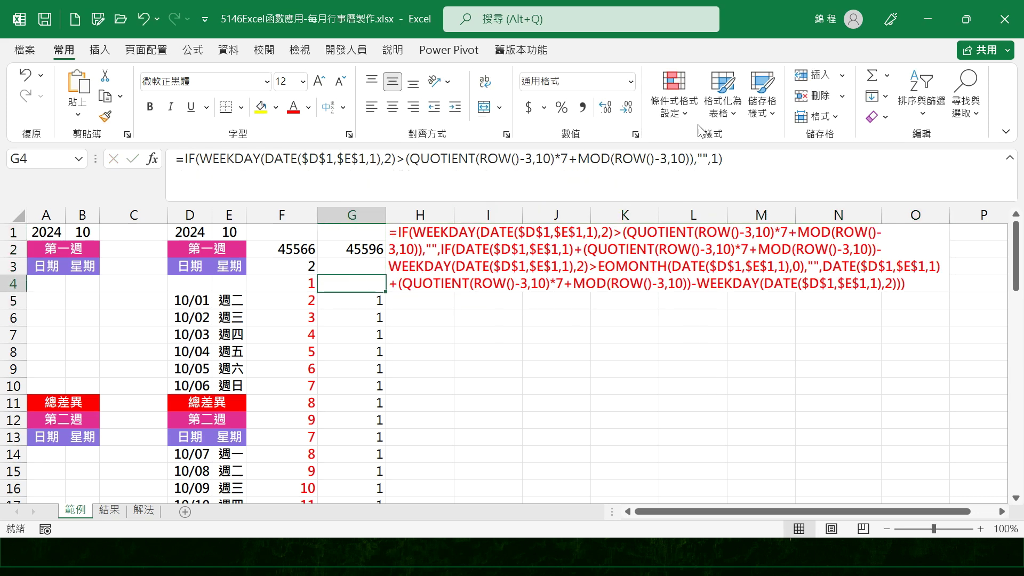
{"action": "double_click", "coordinate": [716, 159]}
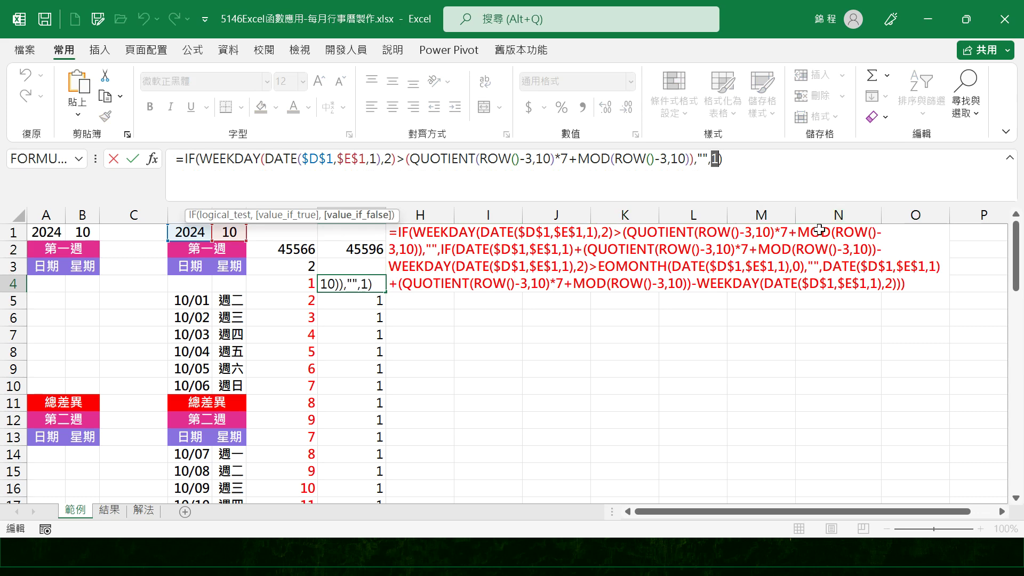
{"action": "key", "text": "ctrl+v"}
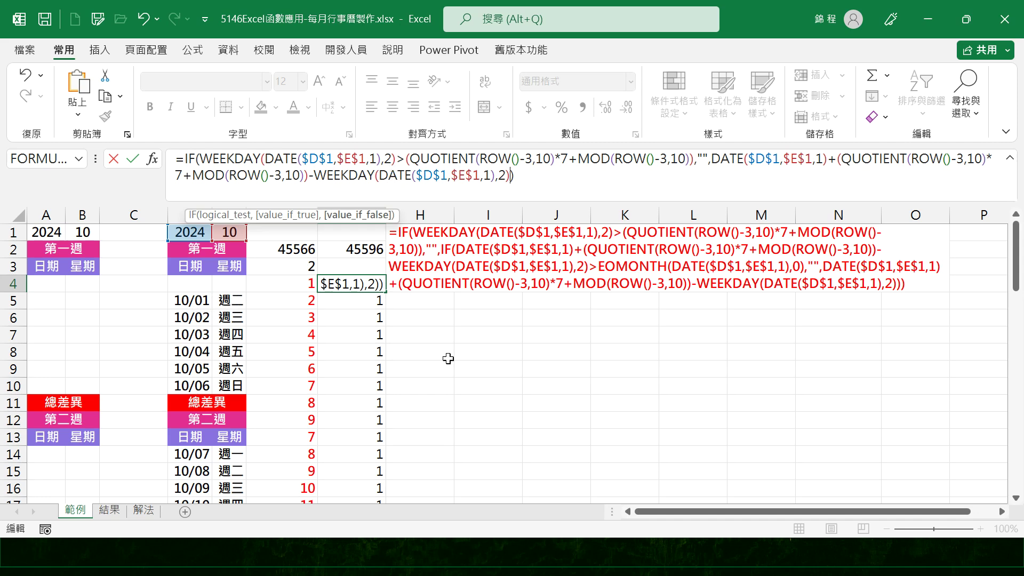
{"action": "key", "text": "Return"}
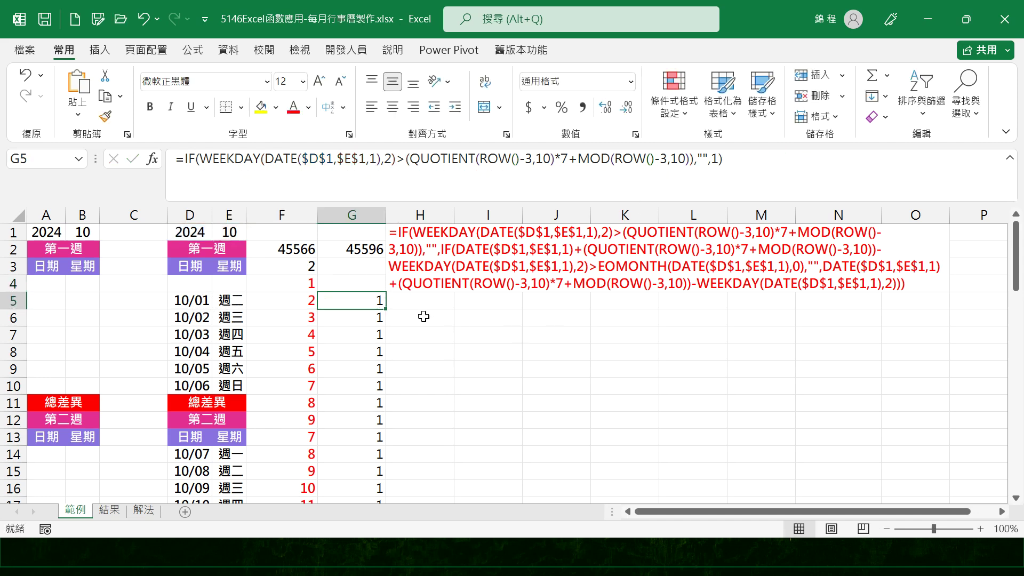
{"action": "left_click", "coordinate": [359, 284]}
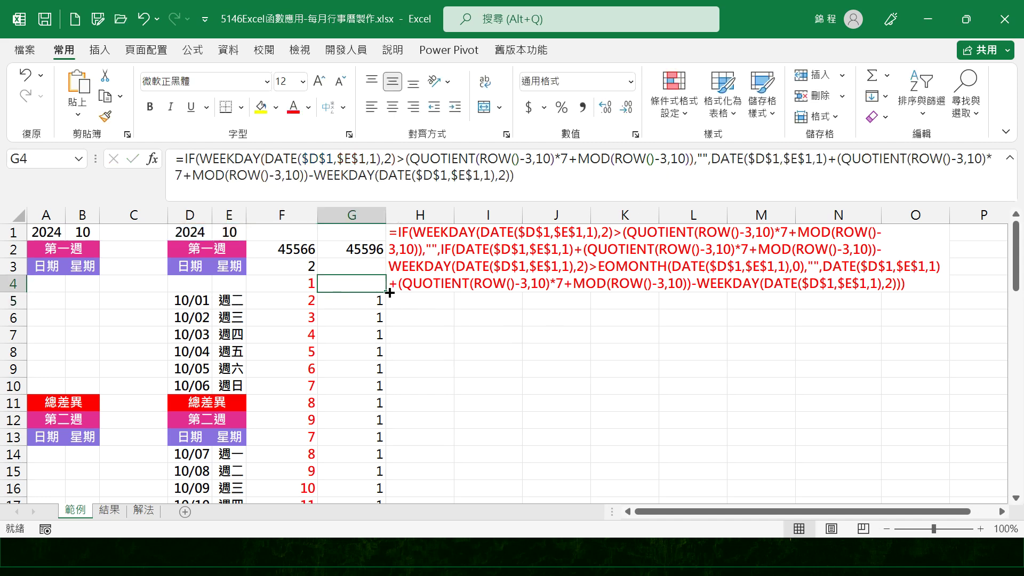
{"action": "double_click", "coordinate": [384, 291]}
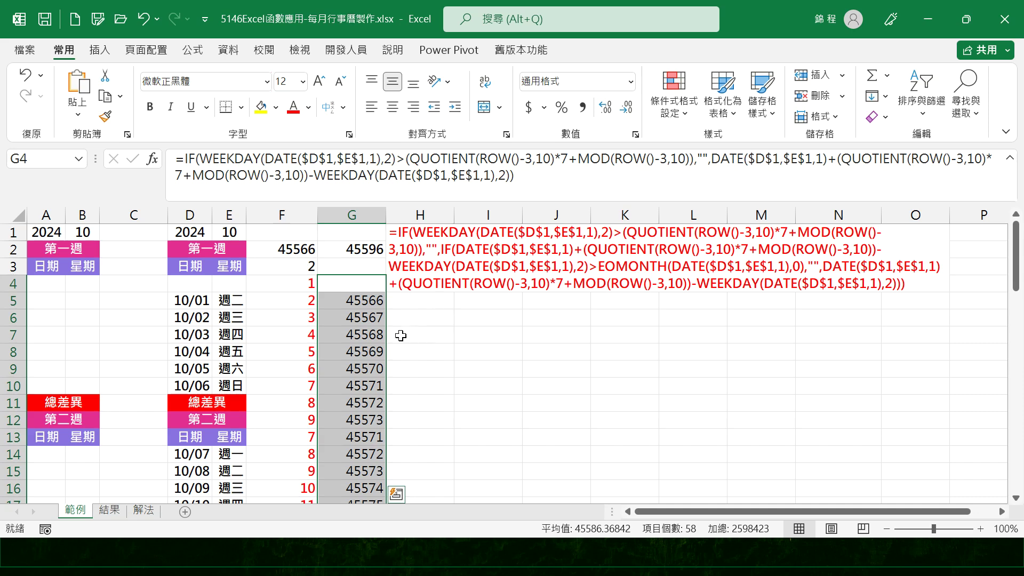
- Examine column G's date serials week by week, including the header rows 11 to 13, against the dates in column D
{"action": "left_click", "coordinate": [376, 307]}
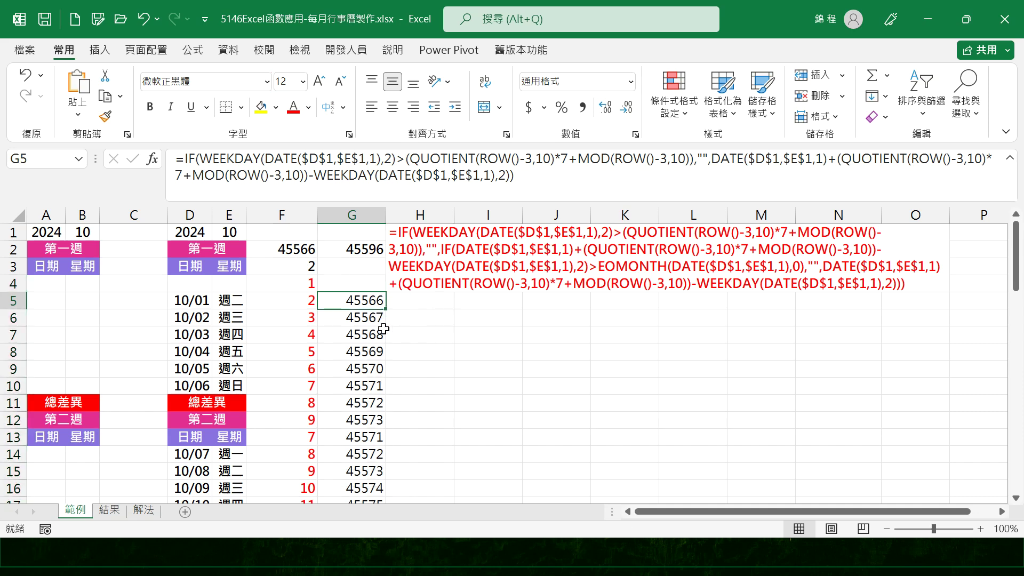
{"action": "left_click", "coordinate": [379, 321]}
{"action": "left_click", "coordinate": [383, 330]}
{"action": "left_click", "coordinate": [384, 354]}
{"action": "left_click", "coordinate": [384, 368]}
{"action": "left_click", "coordinate": [374, 388]}
{"action": "left_click", "coordinate": [378, 403]}
{"action": "left_click_drag", "start_coordinate": [377, 404], "coordinate": [387, 435]}
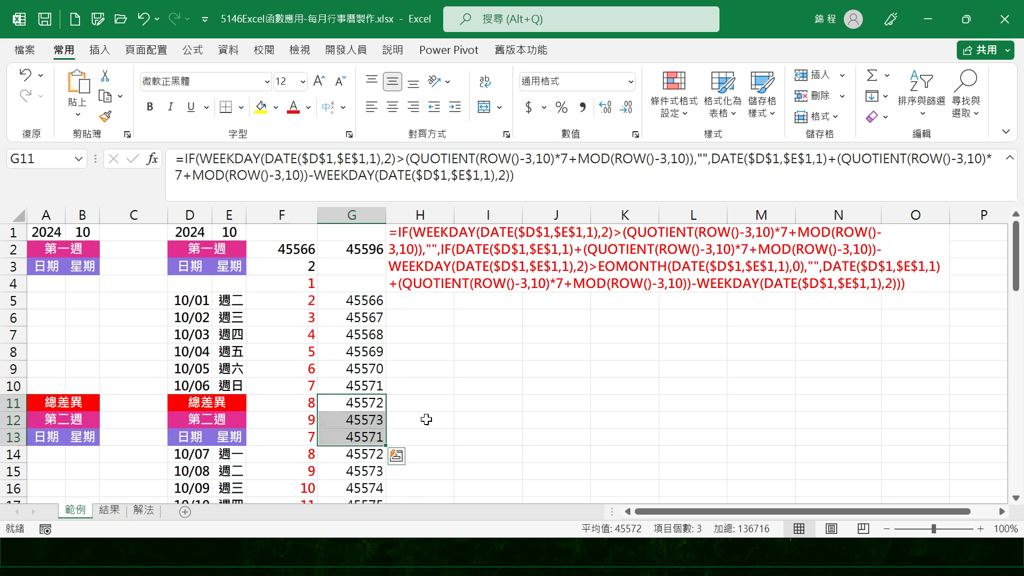
{"action": "scroll", "coordinate": [441, 401], "scroll_direction": "down", "scroll_amount": 1}
{"action": "left_click", "coordinate": [371, 409]}
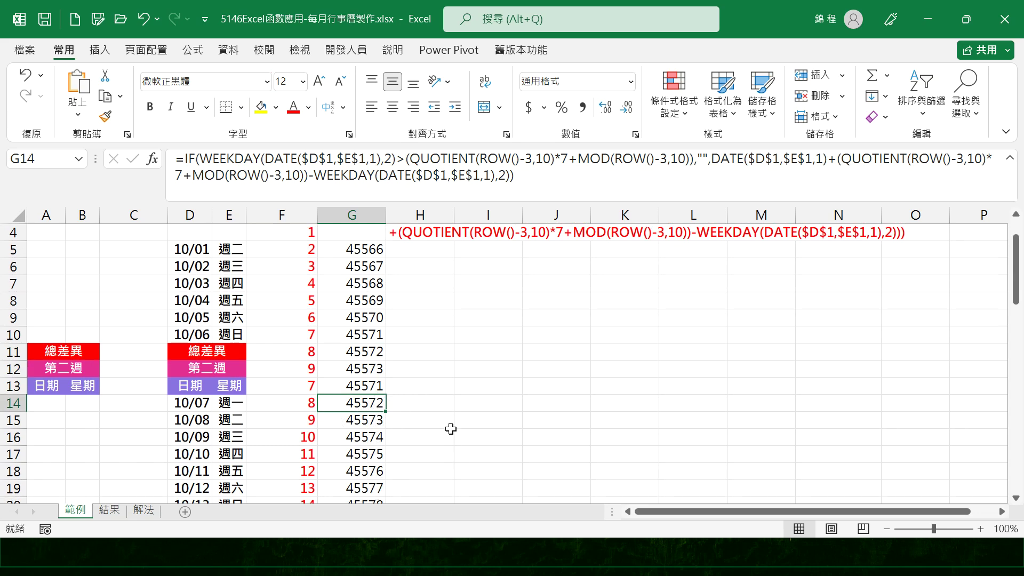
{"action": "scroll", "coordinate": [446, 420], "scroll_direction": "down", "scroll_amount": 3}
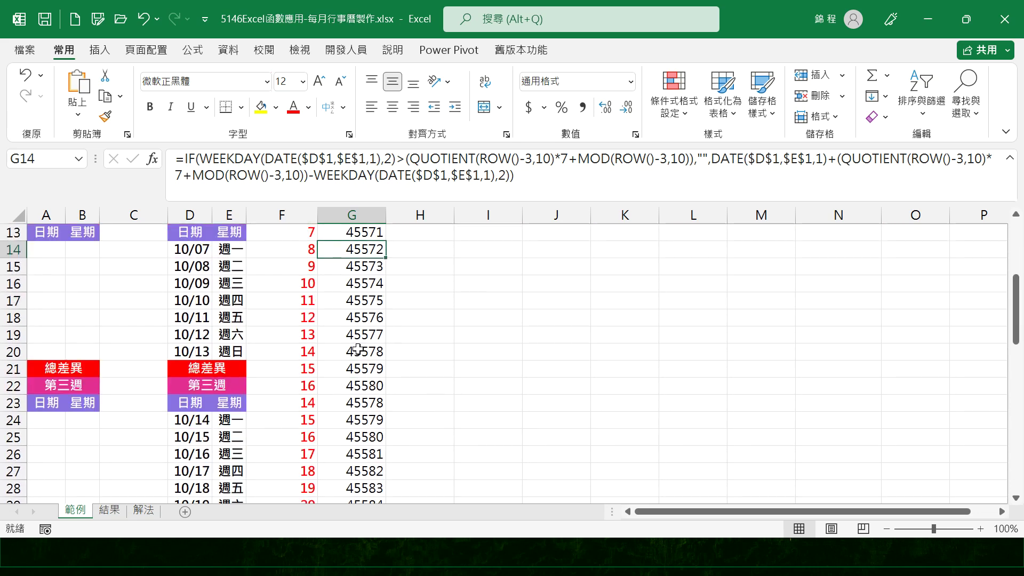
{"action": "left_click", "coordinate": [367, 424]}
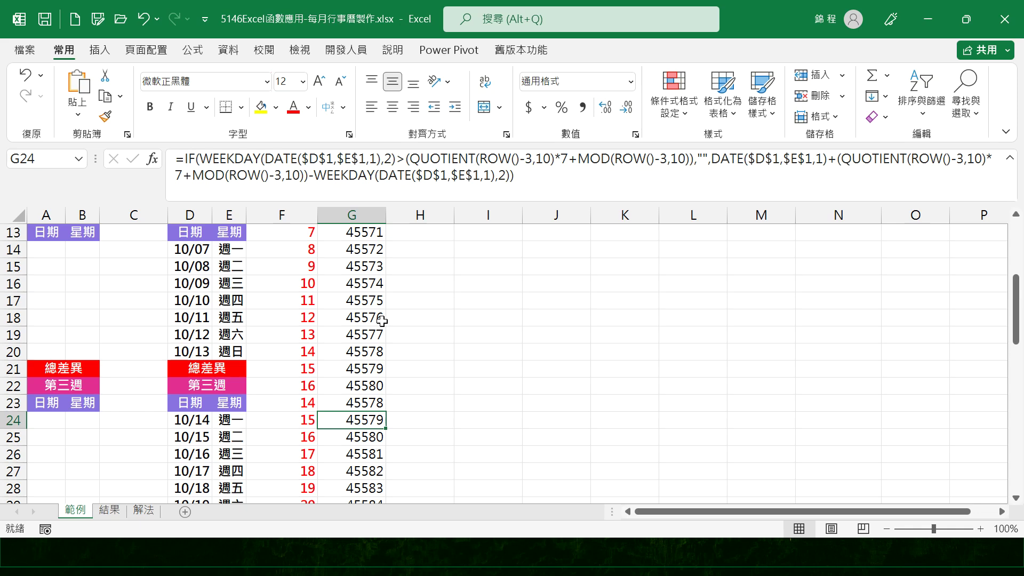
{"action": "scroll", "coordinate": [381, 319], "scroll_direction": "up", "scroll_amount": 4}
{"action": "left_click", "coordinate": [380, 303]}
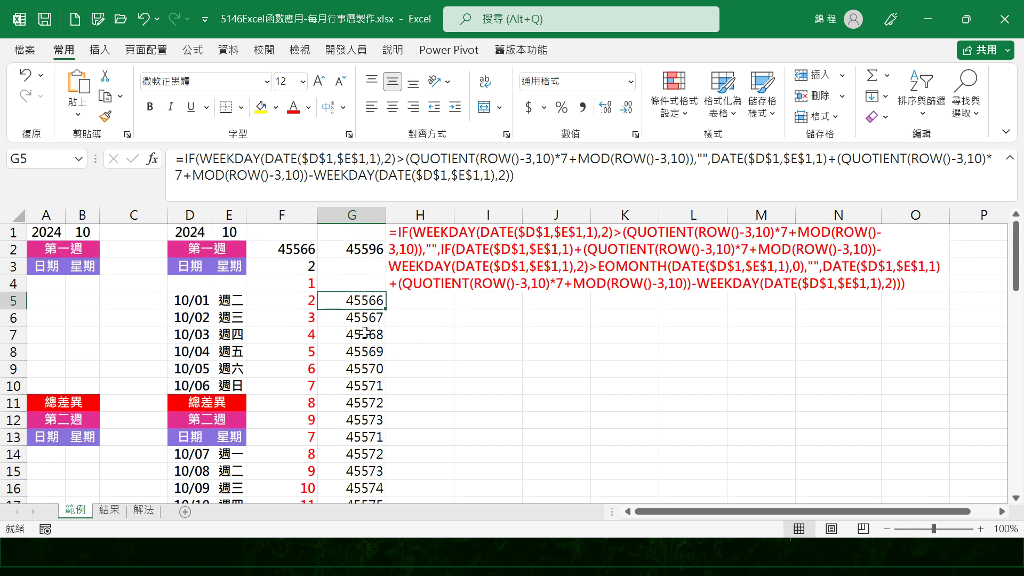
- Format G48, the first cell below the 10/31 row, as a short date
{"action": "scroll", "coordinate": [422, 357], "scroll_direction": "down", "scroll_amount": 5}
{"action": "scroll", "coordinate": [423, 357], "scroll_direction": "down", "scroll_amount": 9}
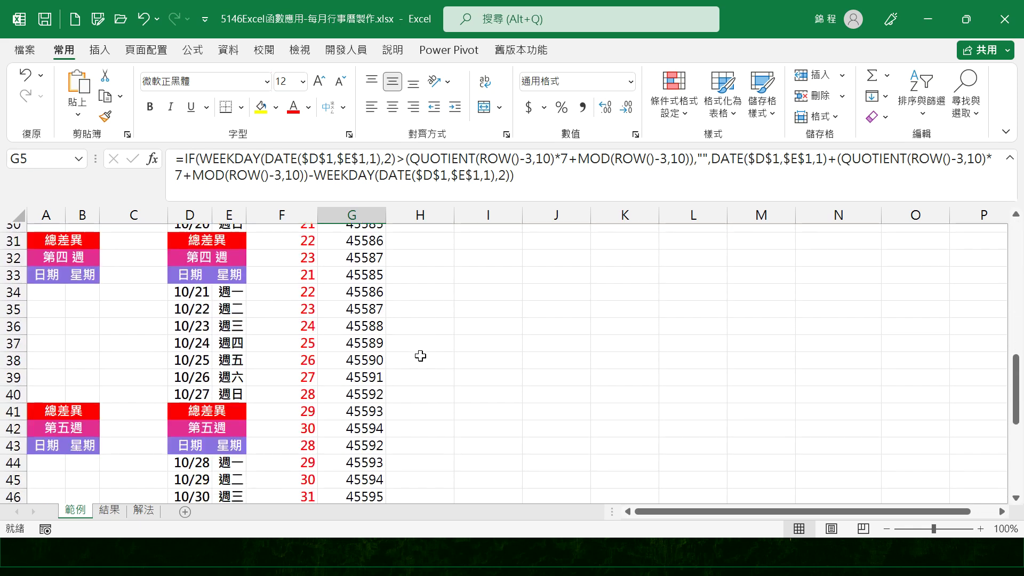
{"action": "left_click", "coordinate": [365, 317]}
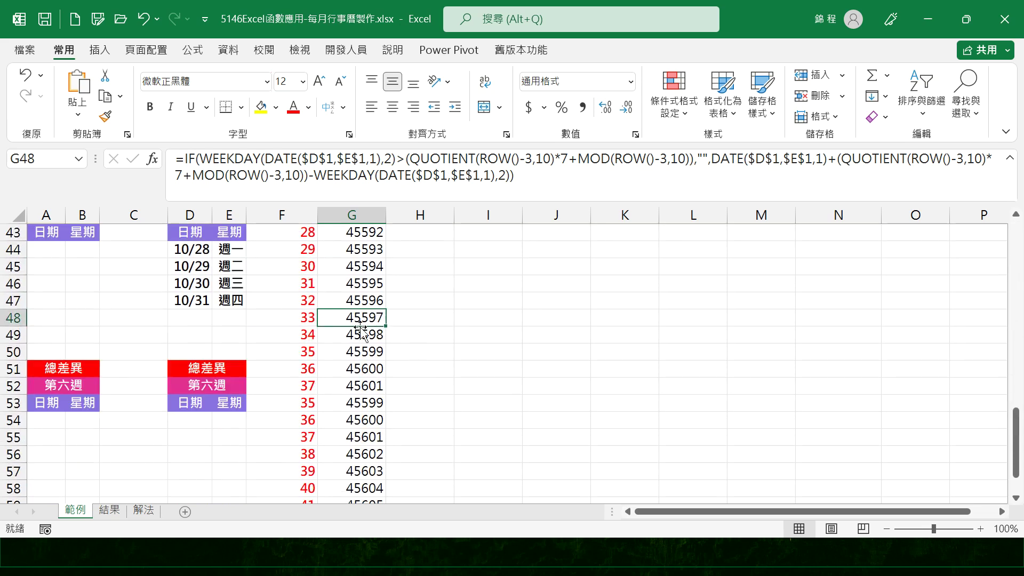
{"action": "left_click", "coordinate": [630, 81]}
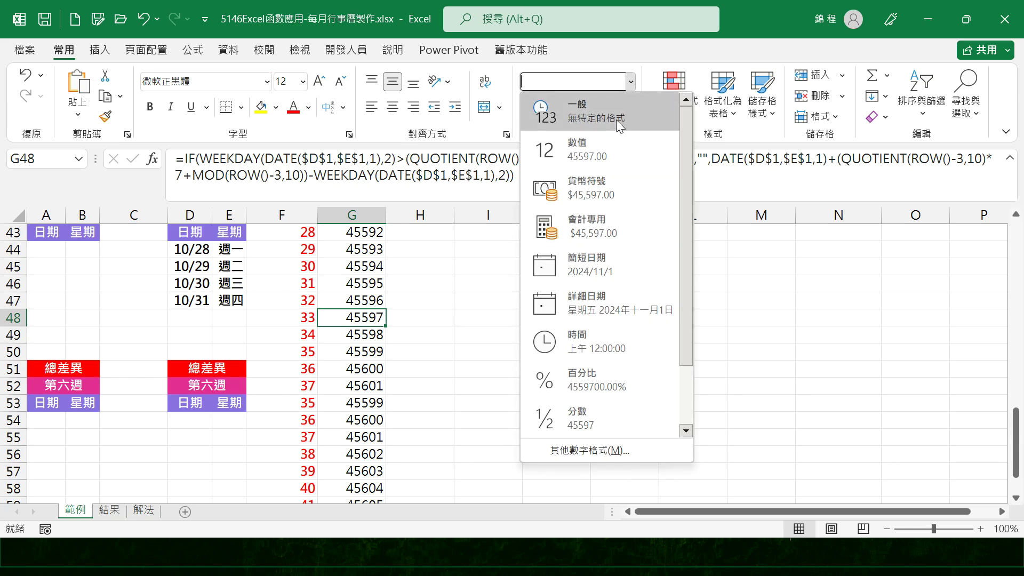
{"action": "left_click", "coordinate": [604, 263]}
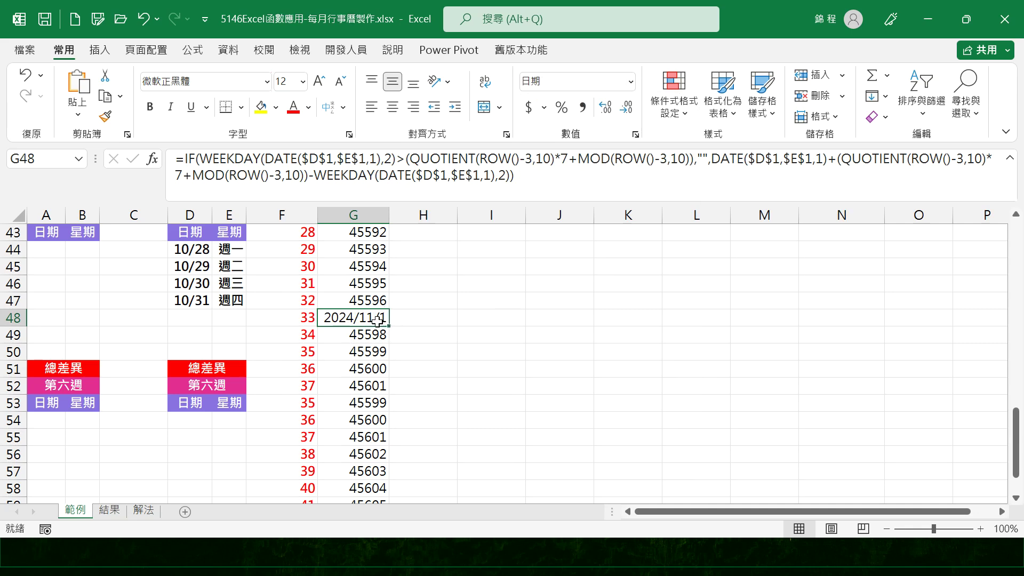
- Insert a nested IF( in G4's formula, directly before the DATE expression that follows ""
{"action": "scroll", "coordinate": [377, 320], "scroll_direction": "up", "scroll_amount": 14}
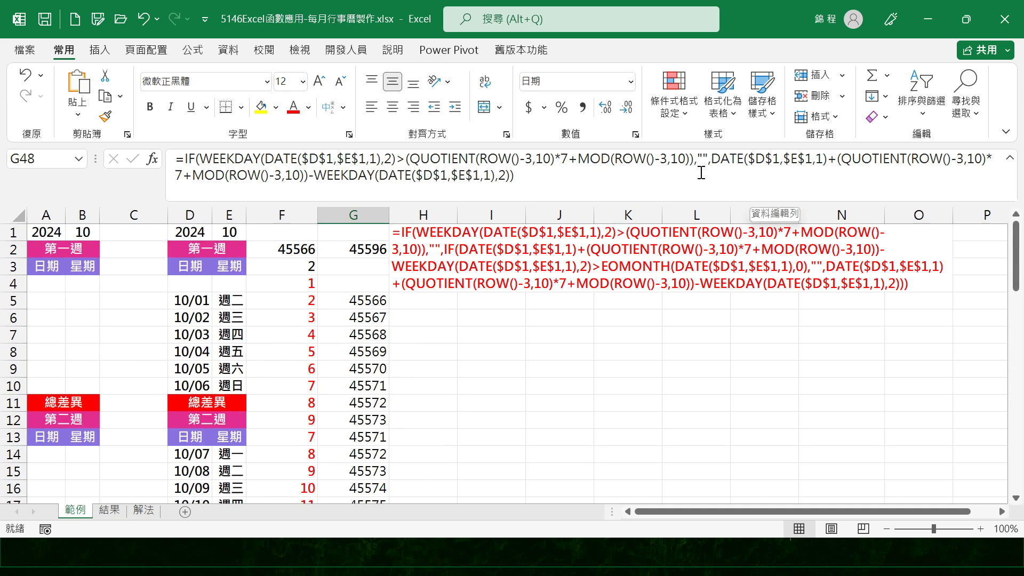
{"action": "key", "text": "ctrl+Up"}
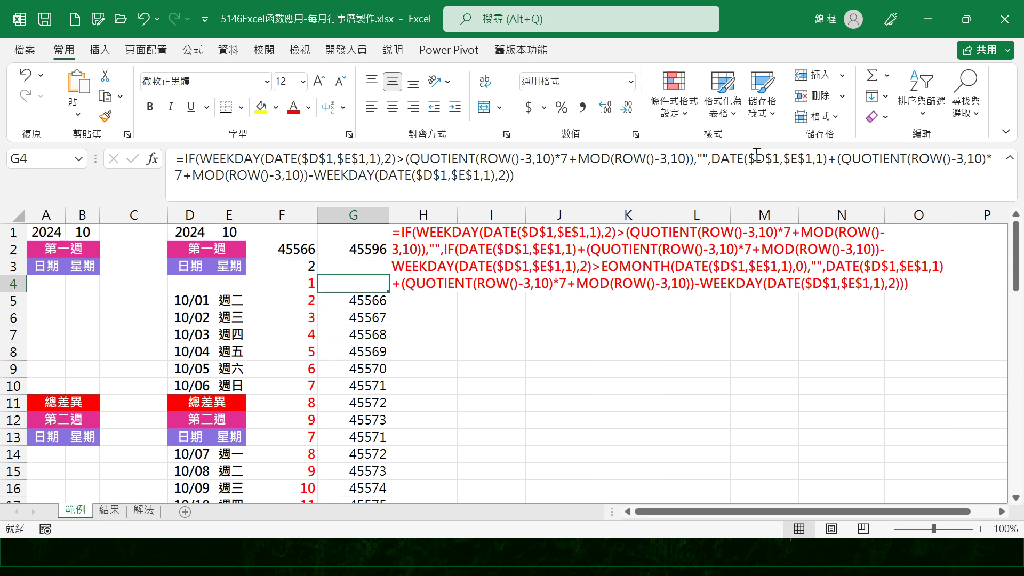
{"action": "left_click", "coordinate": [712, 160]}
{"action": "type", "text": "IF"}
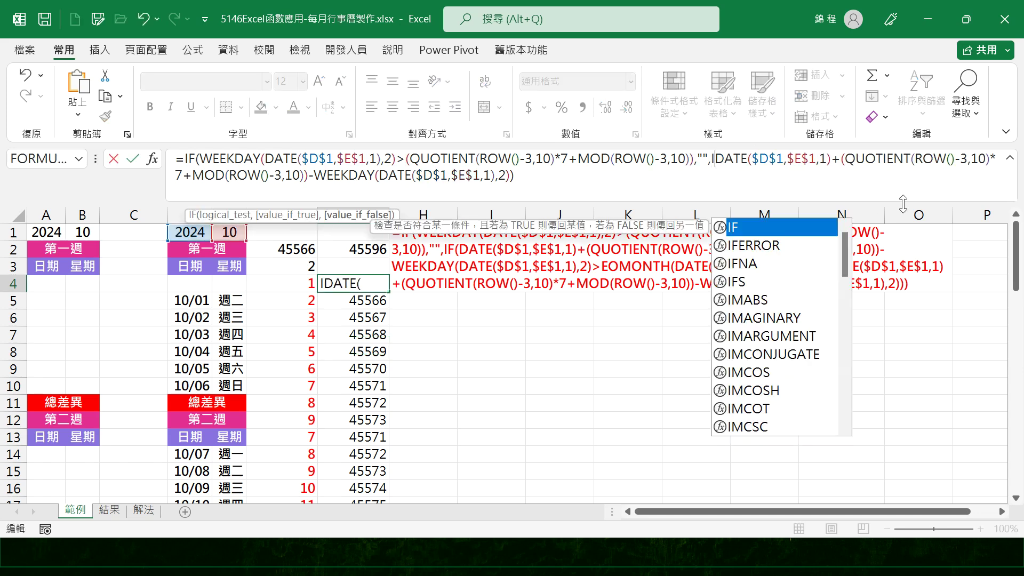
{"action": "type", "text": "("}
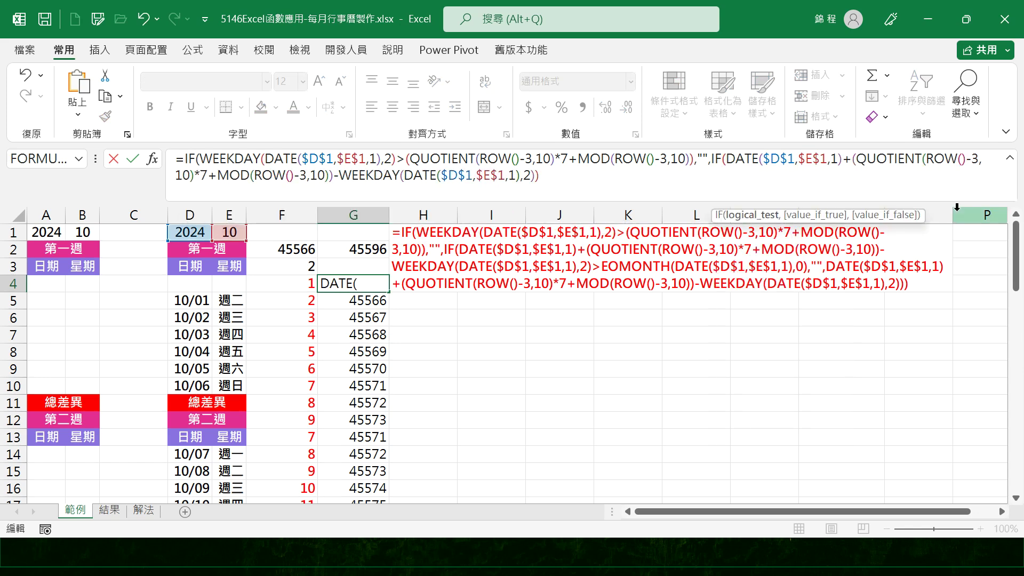
- Append >EOMONTH(DATE($D$1,$E$1,1),0) to G4's formula as the comparison in the nested IF, reusing the existing date arguments
{"action": "left_click", "coordinate": [535, 175]}
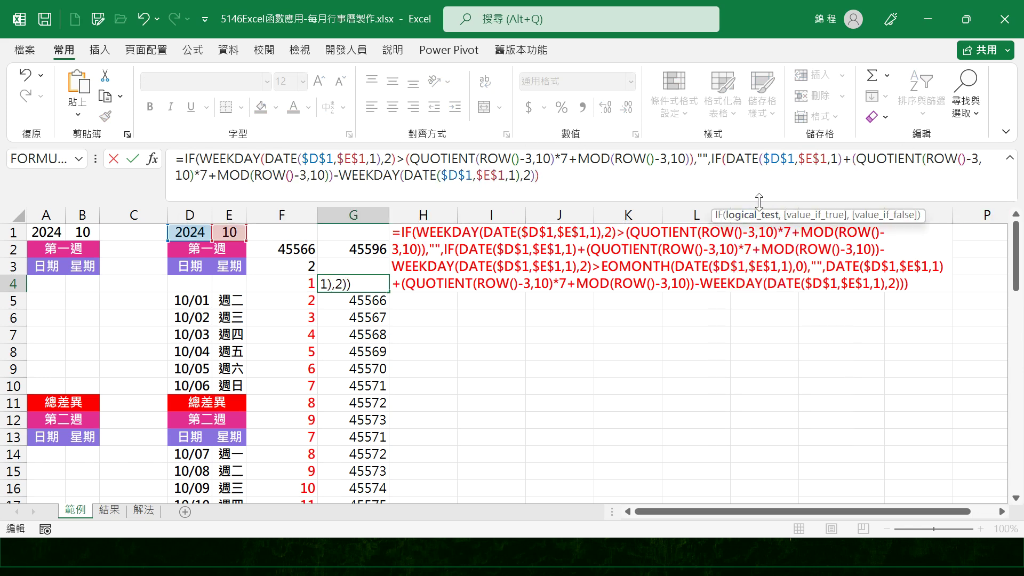
{"action": "type", "text": ")"}
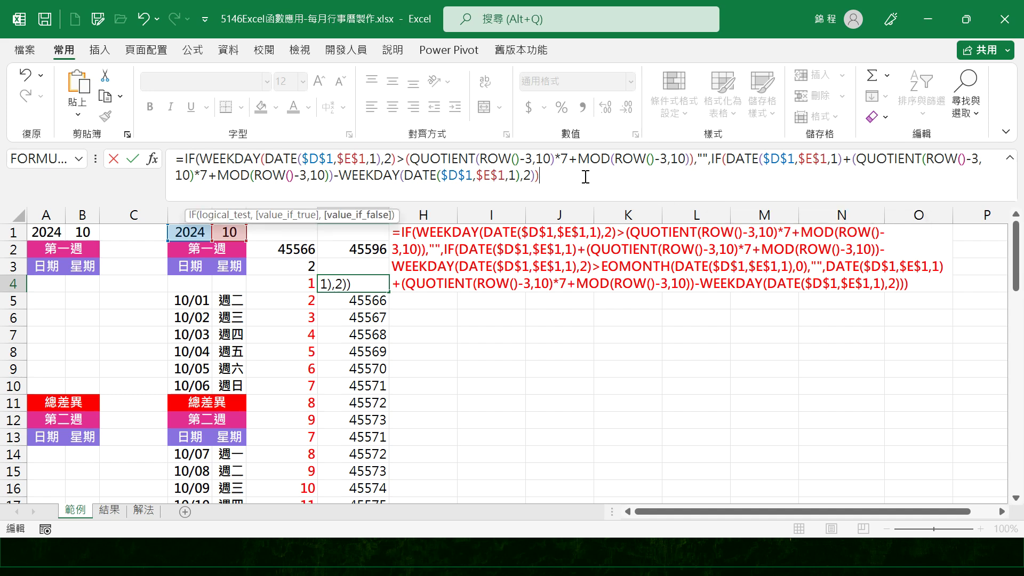
{"action": "type", "text": ">EOMONTH"}
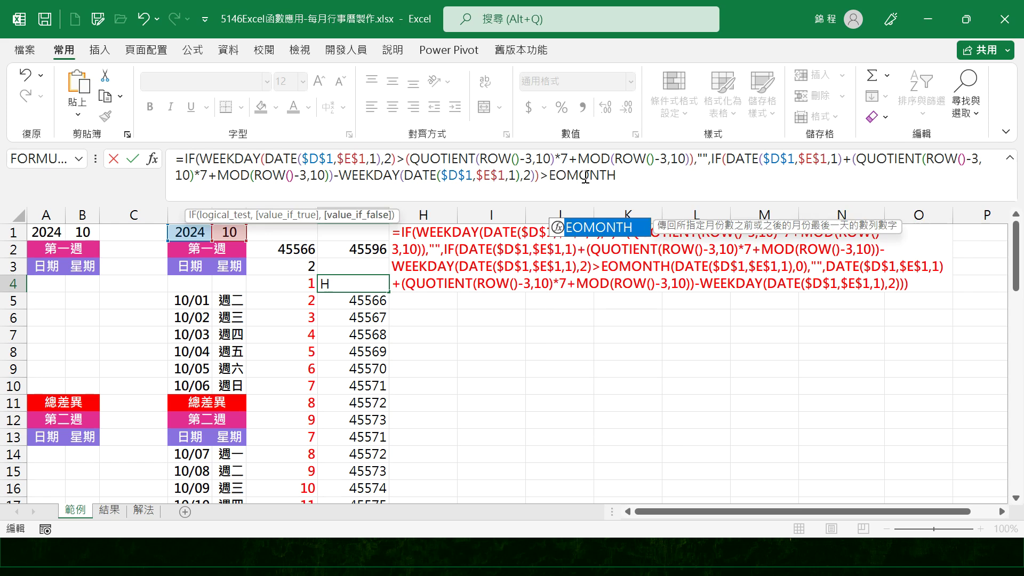
{"action": "type", "text": "("}
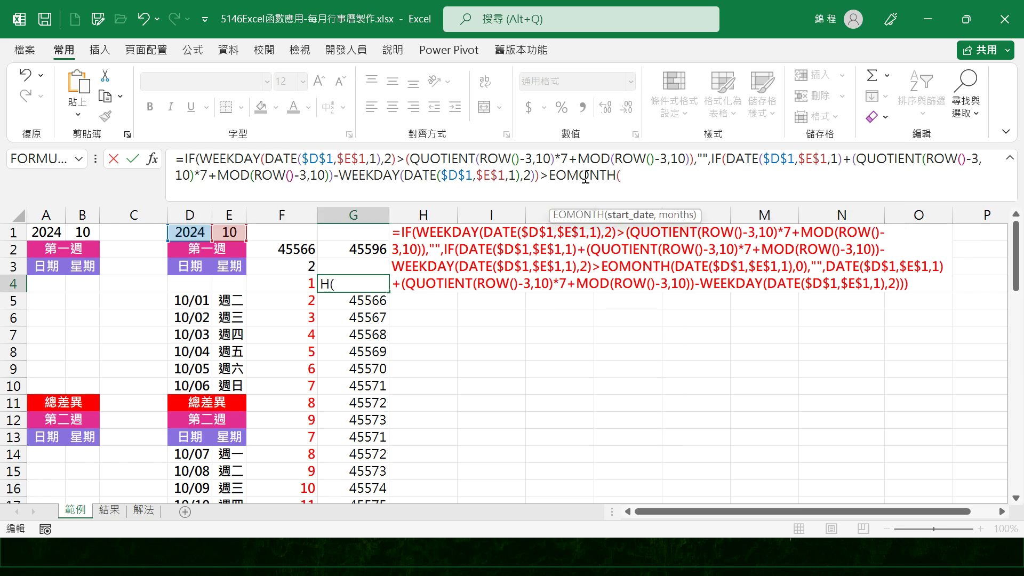
{"action": "type", "text": "DATE"}
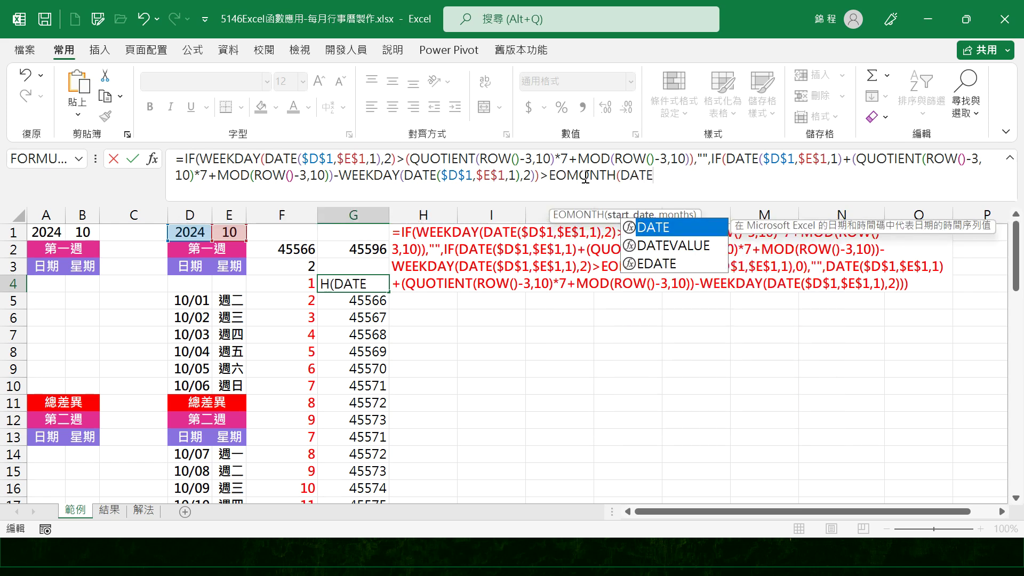
{"action": "type", "text": "("}
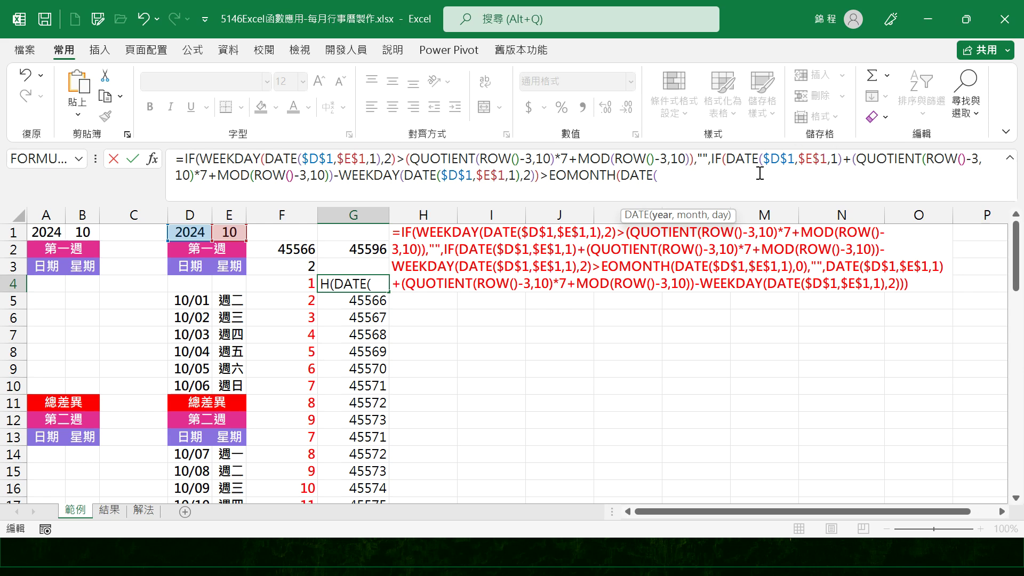
{"action": "left_click_drag", "start_coordinate": [760, 160], "coordinate": [841, 168]}
{"action": "key", "text": "ctrl+c"}
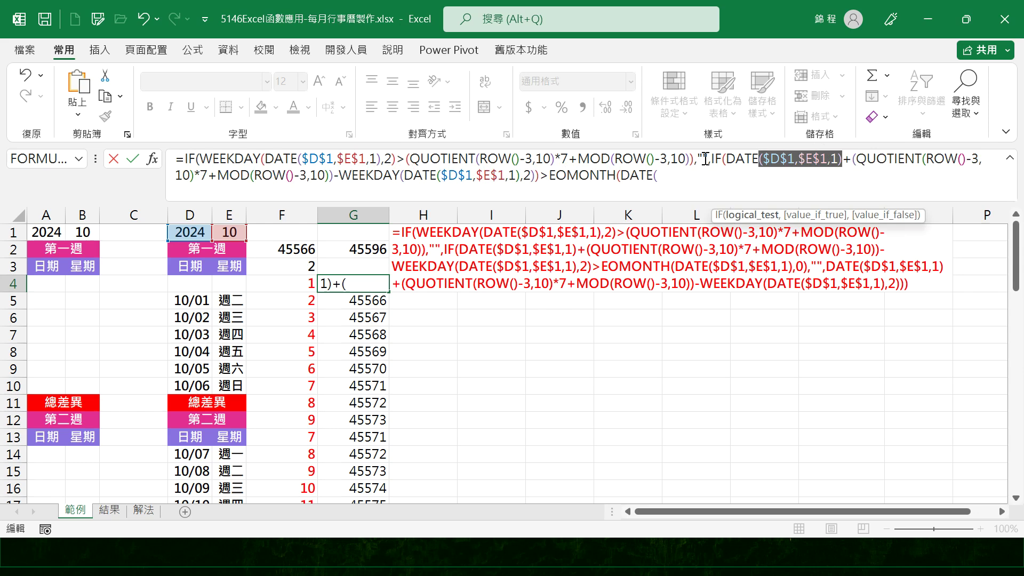
{"action": "left_click", "coordinate": [670, 175]}
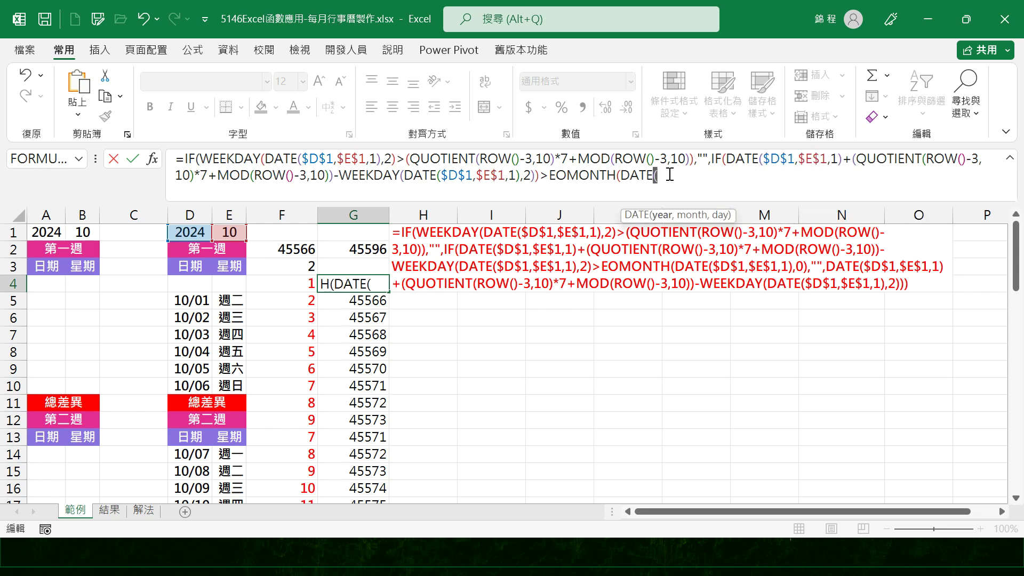
{"action": "key", "text": "ctrl+v"}
{"action": "type", "text": ",0"}
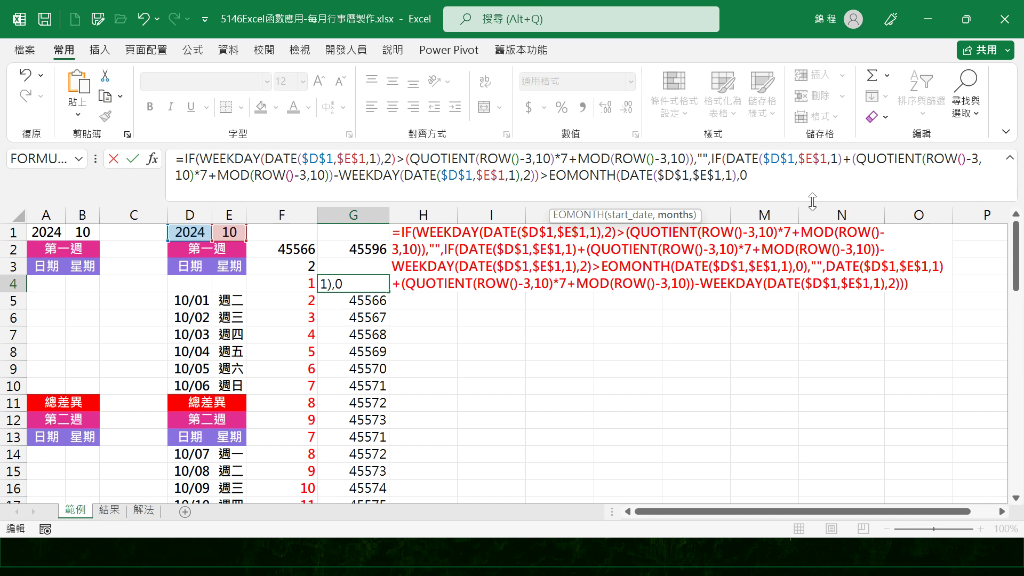
{"action": "type", "text": ")"}
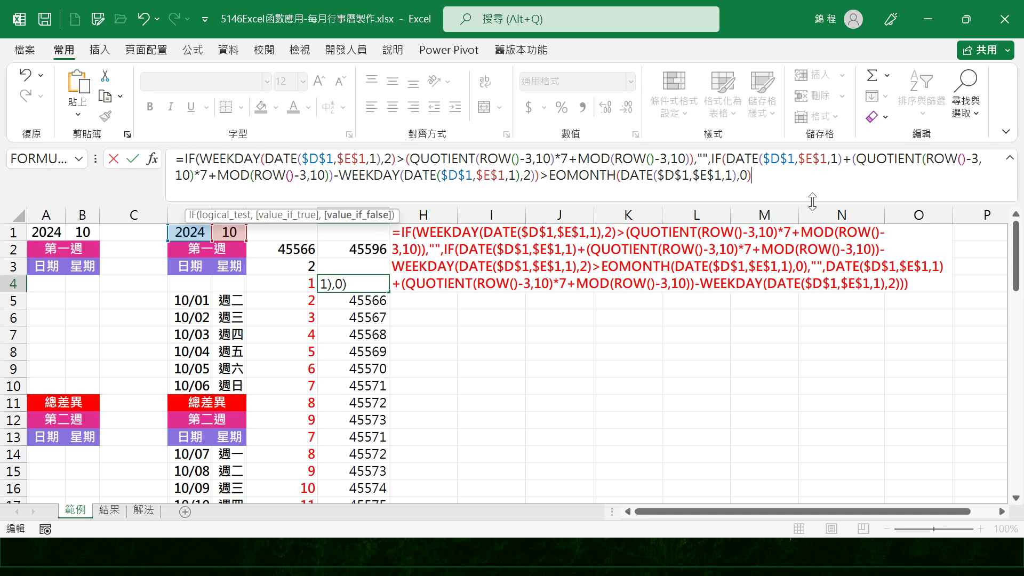
- Complete G4's nested IF with "" as the true value and a copy of its DATE...-WEEKDAY expression as the false value
{"action": "type", "text": ",\"\","}
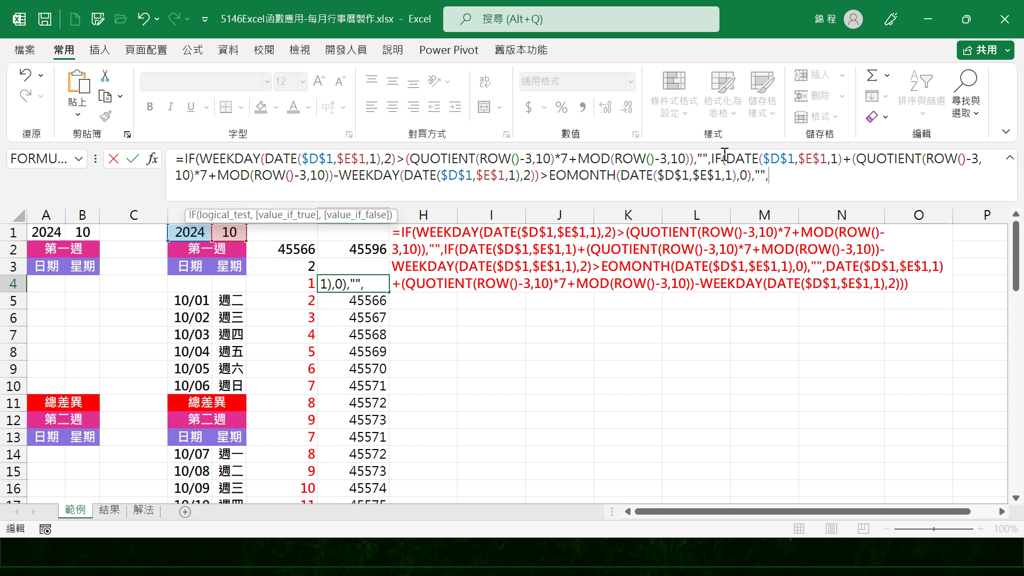
{"action": "left_click_drag", "start_coordinate": [726, 160], "coordinate": [539, 192]}
{"action": "key", "text": "ctrl+c"}
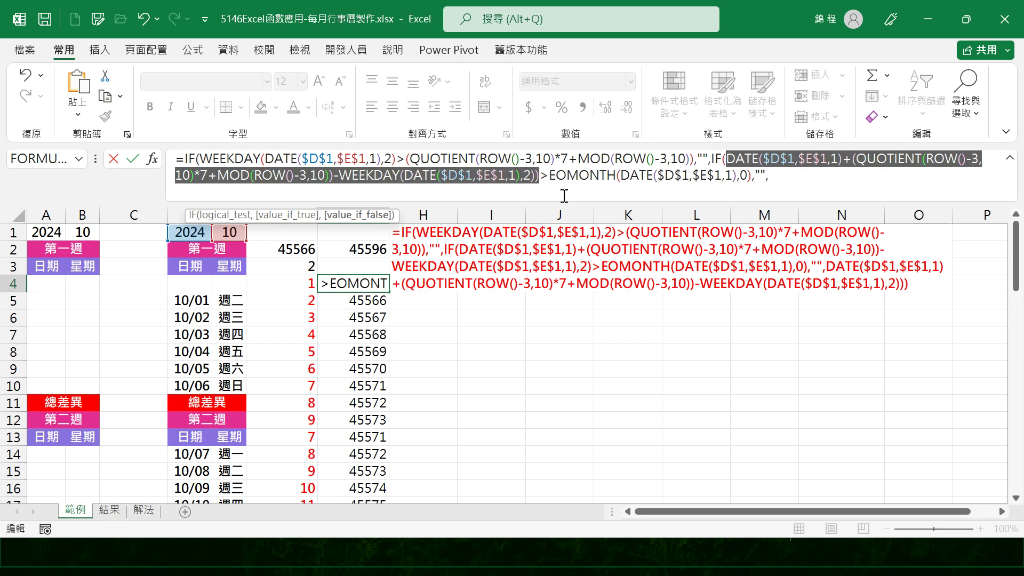
{"action": "left_click", "coordinate": [788, 181]}
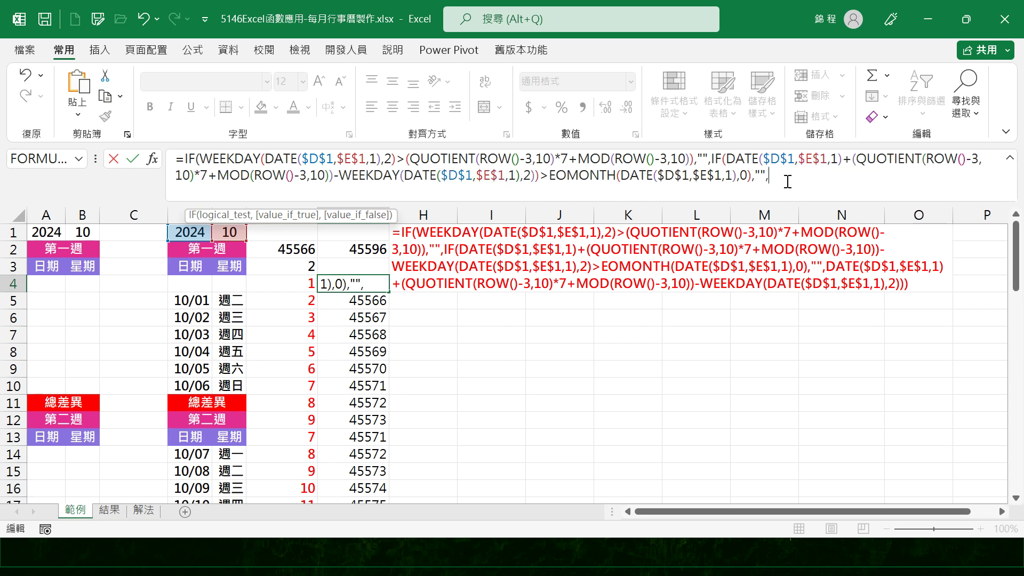
{"action": "key", "text": "ctrl+v"}
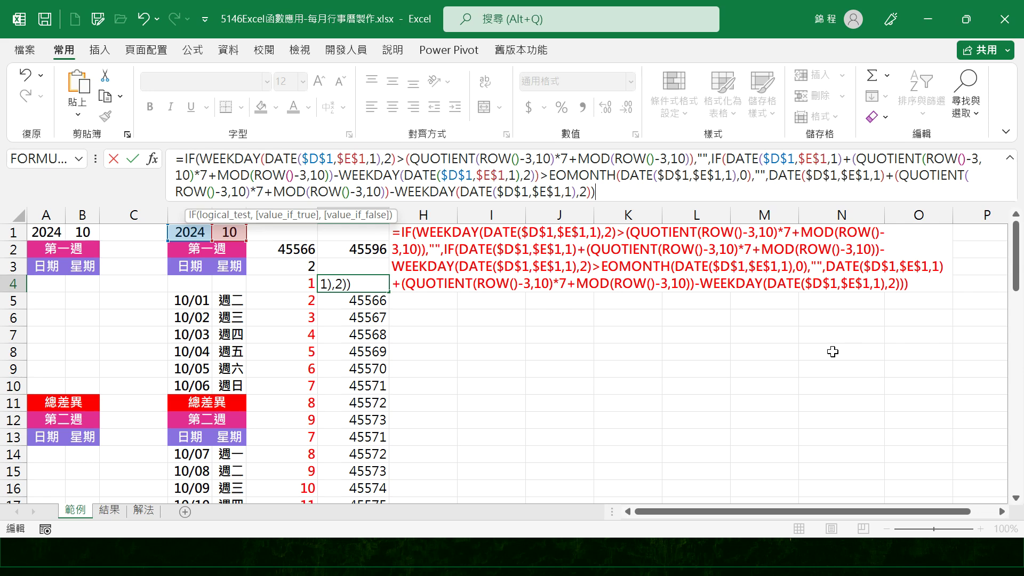
{"action": "type", "text": ")"}
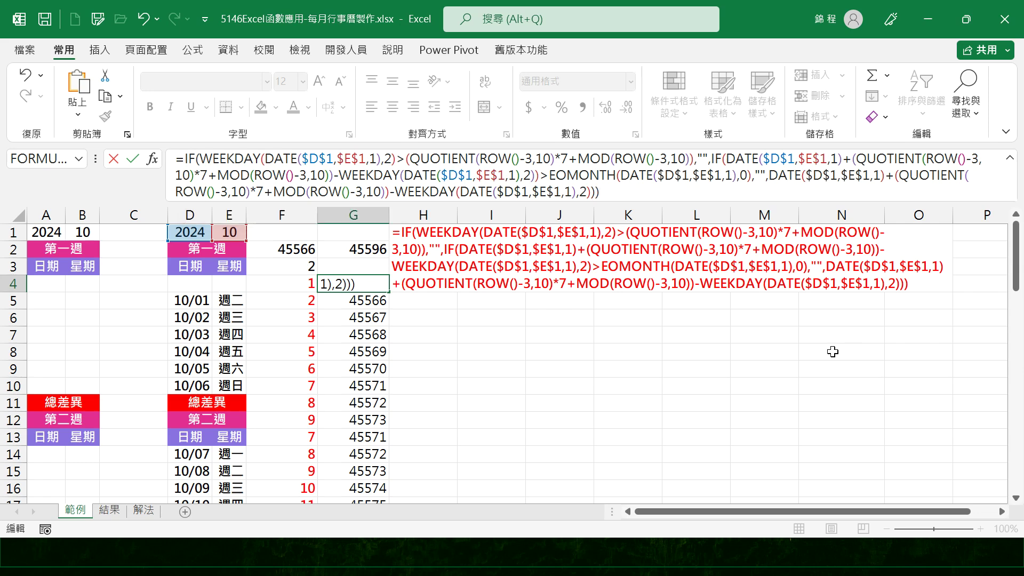
{"action": "key", "text": "Return"}
{"action": "key", "text": "Return"}
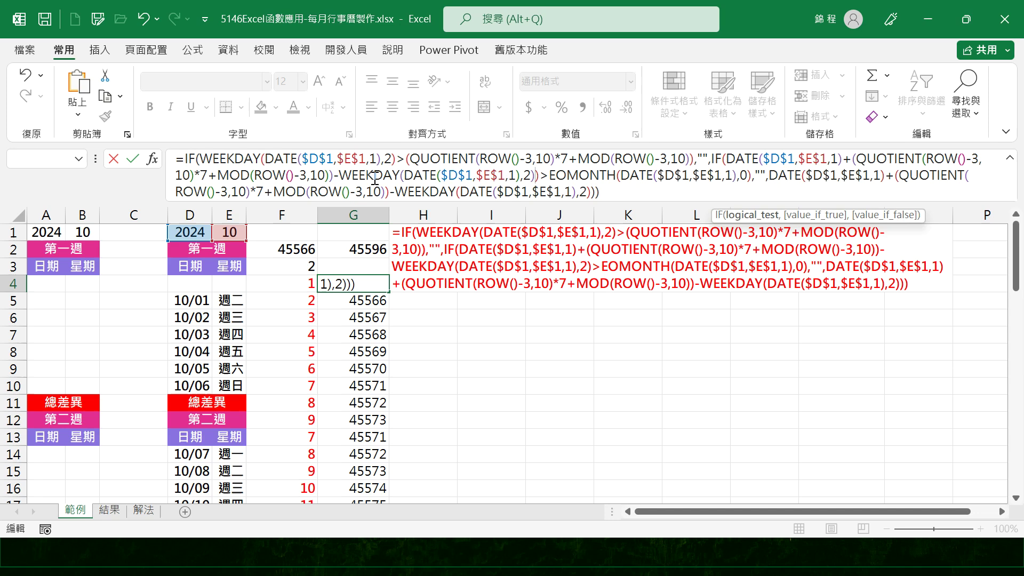
- Delete the extra closing parenthesis before >EOMONTH in G4, check the nested IF's arguments, and accept the formula
{"action": "left_click", "coordinate": [719, 158]}
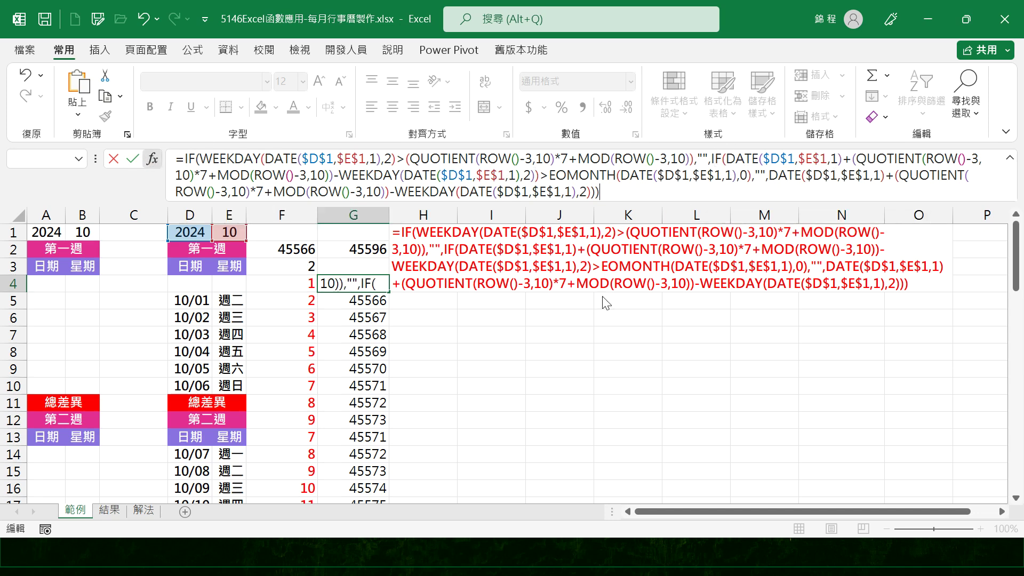
{"action": "key", "text": "shift+F3"}
{"action": "left_click_drag", "start_coordinate": [584, 205], "coordinate": [722, 257]}
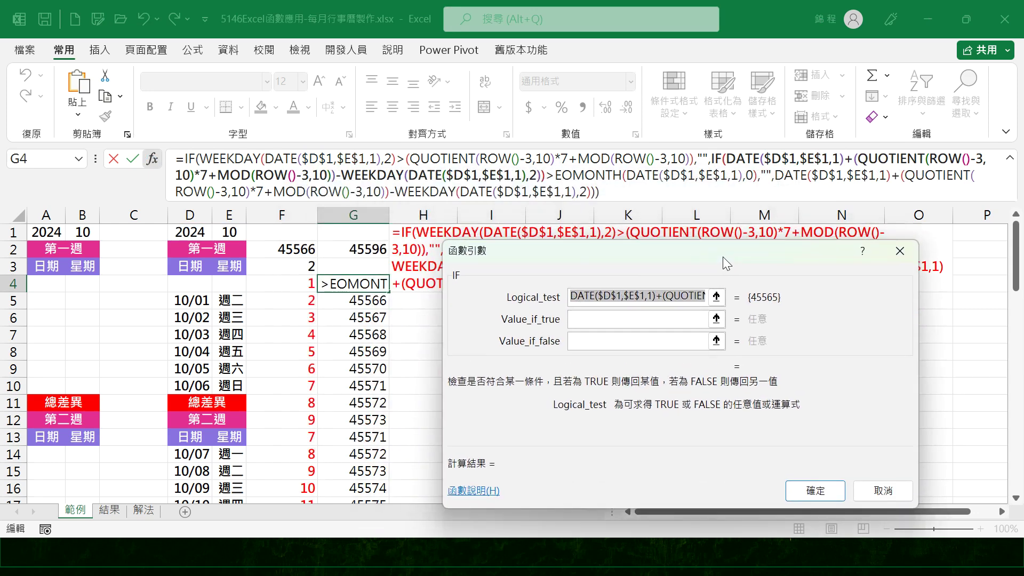
{"action": "left_click", "coordinate": [542, 175]}
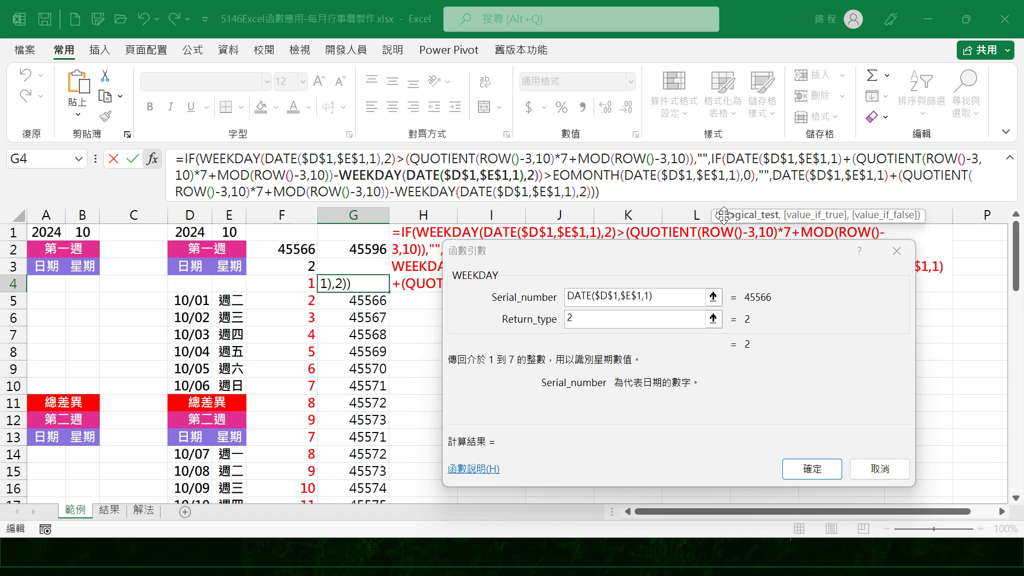
{"action": "key", "text": "Delete"}
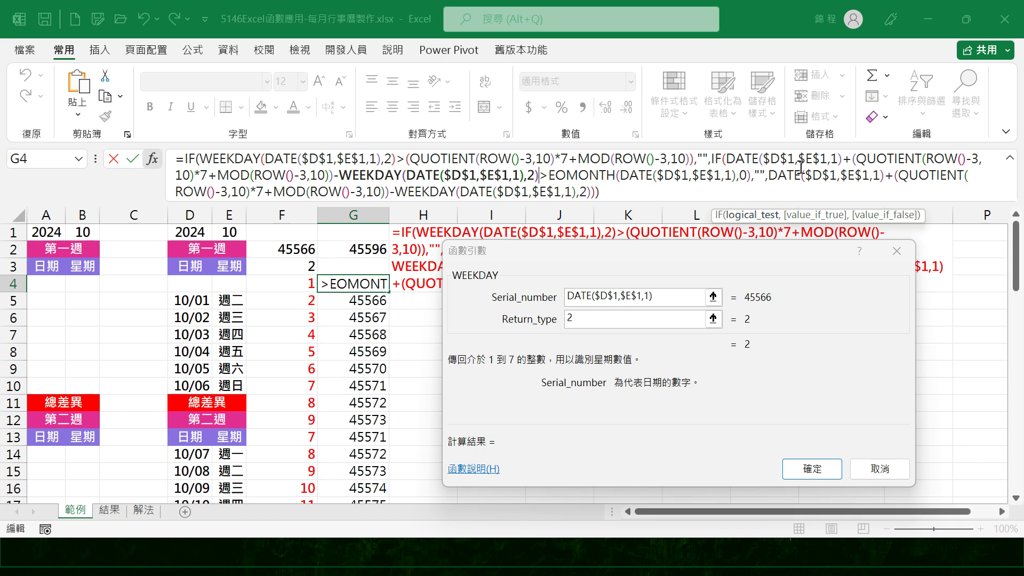
{"action": "left_click", "coordinate": [718, 159]}
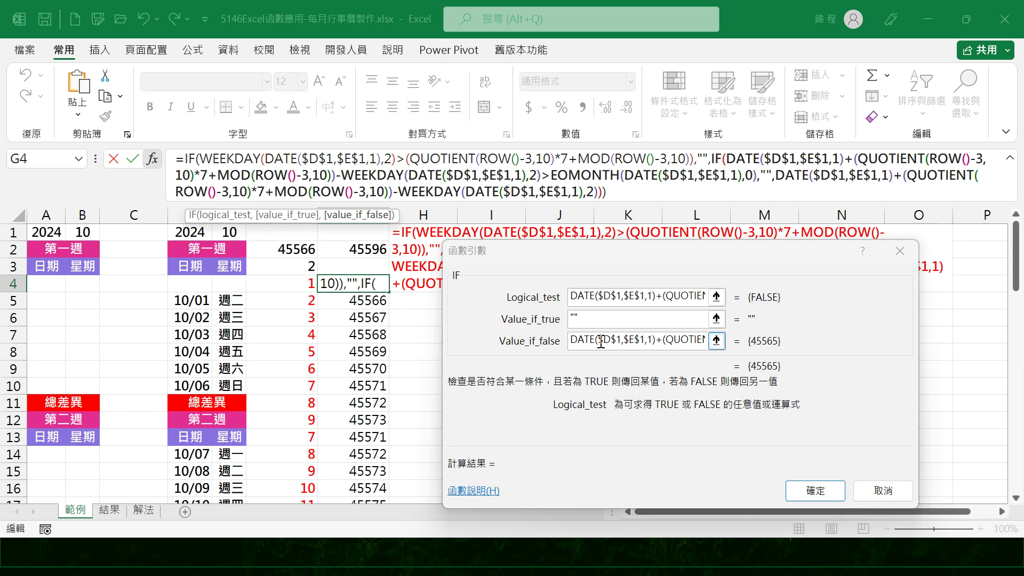
{"action": "left_click", "coordinate": [815, 490]}
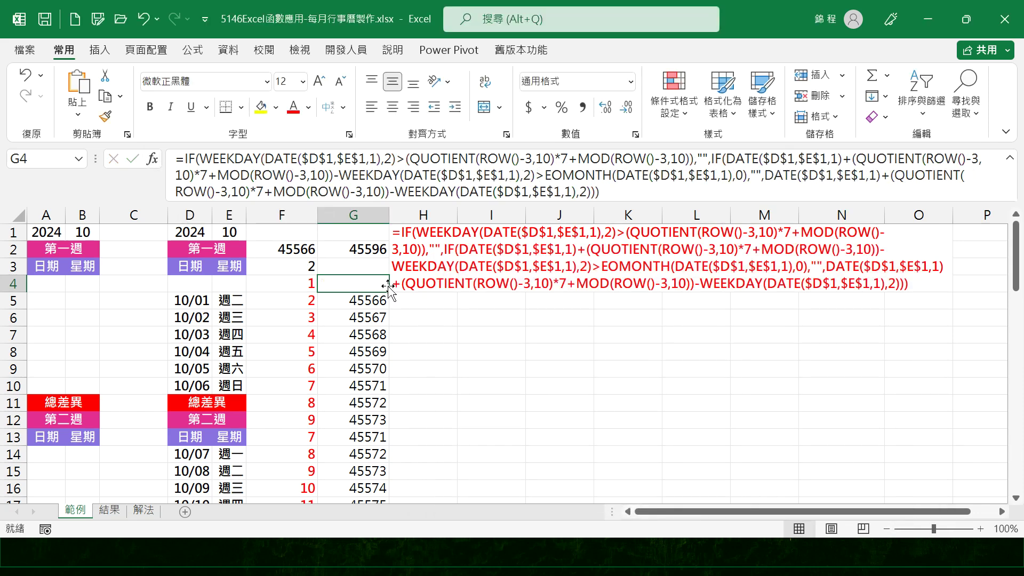
- Fill G4's corrected formula down through G61 and check the cells below the 10/31 row
{"action": "double_click", "coordinate": [389, 293]}
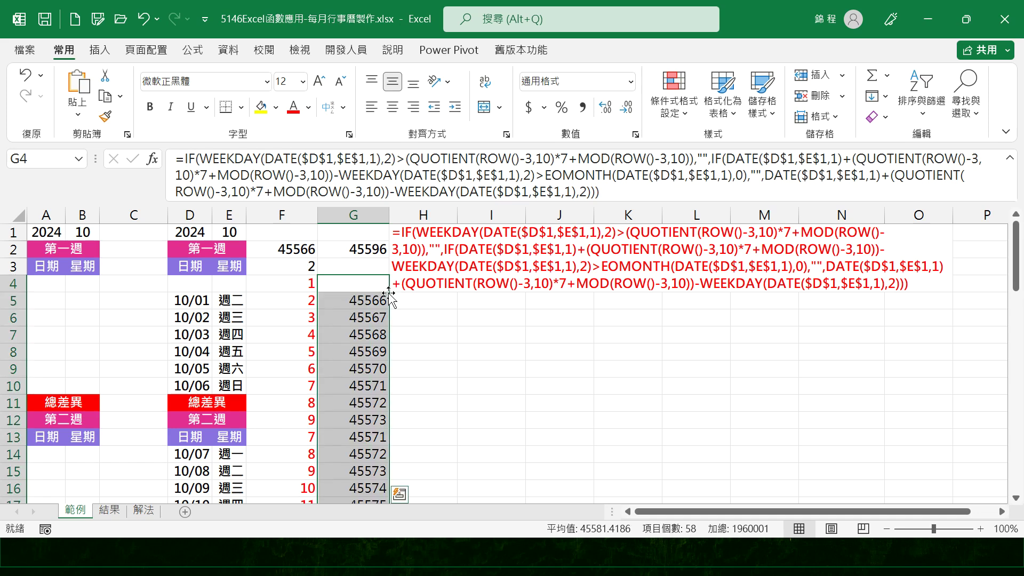
{"action": "scroll", "coordinate": [362, 345], "scroll_direction": "down", "scroll_amount": 3}
{"action": "scroll", "coordinate": [362, 345], "scroll_direction": "down", "scroll_amount": 9}
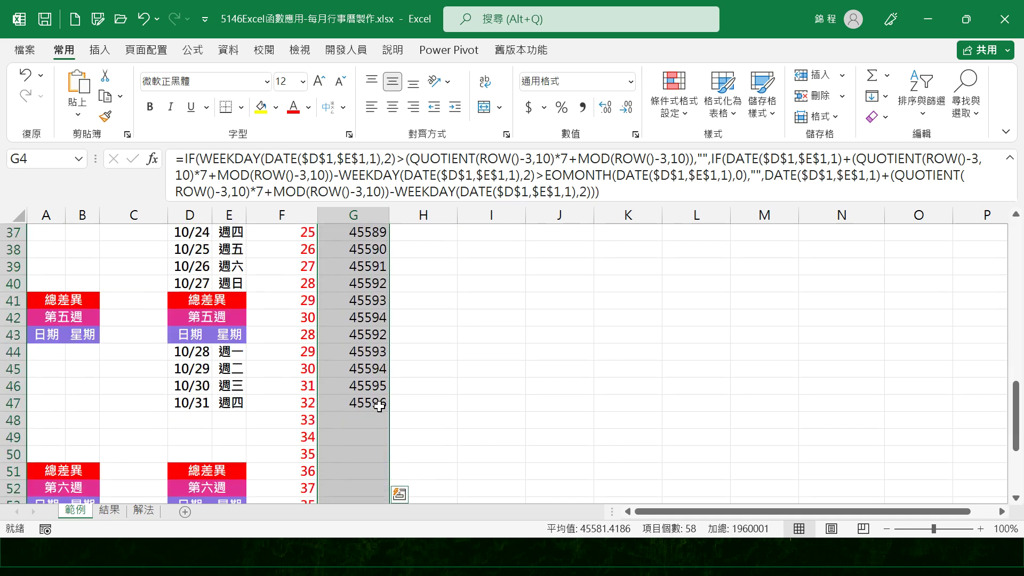
{"action": "left_click", "coordinate": [354, 421]}
{"action": "scroll", "coordinate": [373, 336], "scroll_direction": "up", "scroll_amount": 12}
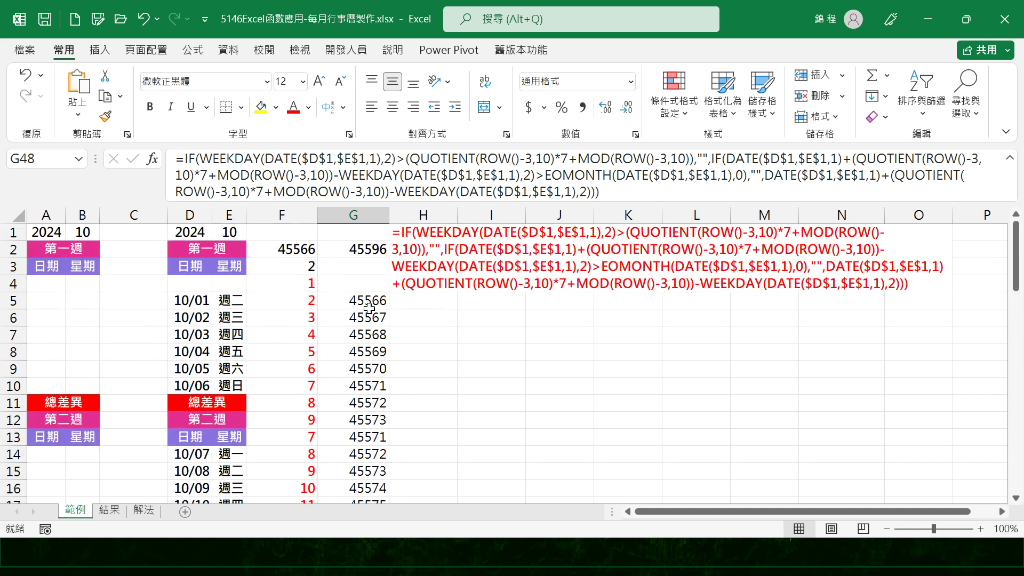
- Copy the entire formula text from G4, from =IF to the final closing parentheses
{"action": "left_click", "coordinate": [370, 285]}
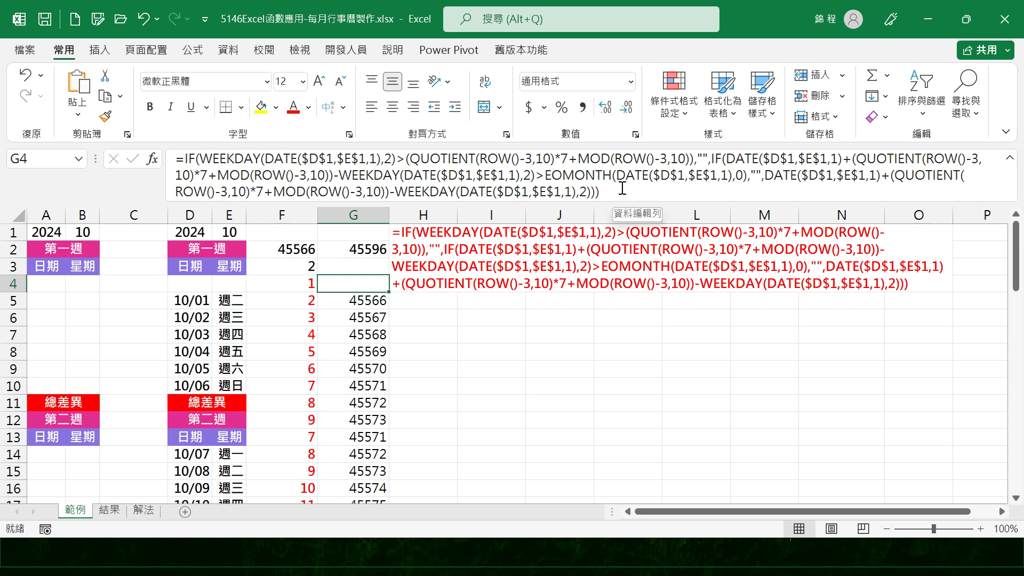
{"action": "left_click_drag", "start_coordinate": [622, 189], "coordinate": [133, 157]}
{"action": "key", "text": "ctrl+c"}
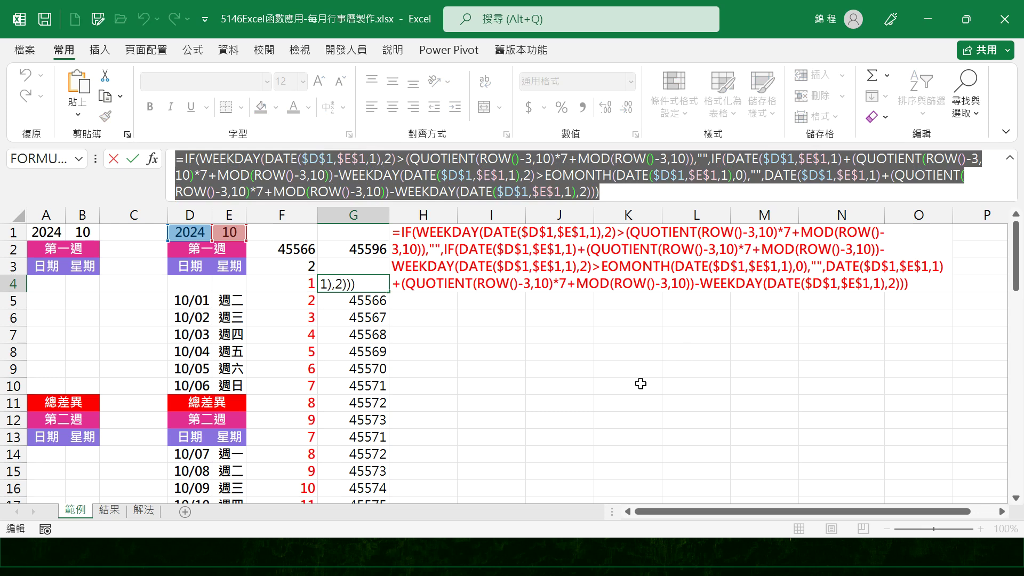
- Replace D4's formula with the copied IF(WEEKDAY...) formula and fill it across the first-week block D4:E10
{"action": "key", "text": "Escape"}
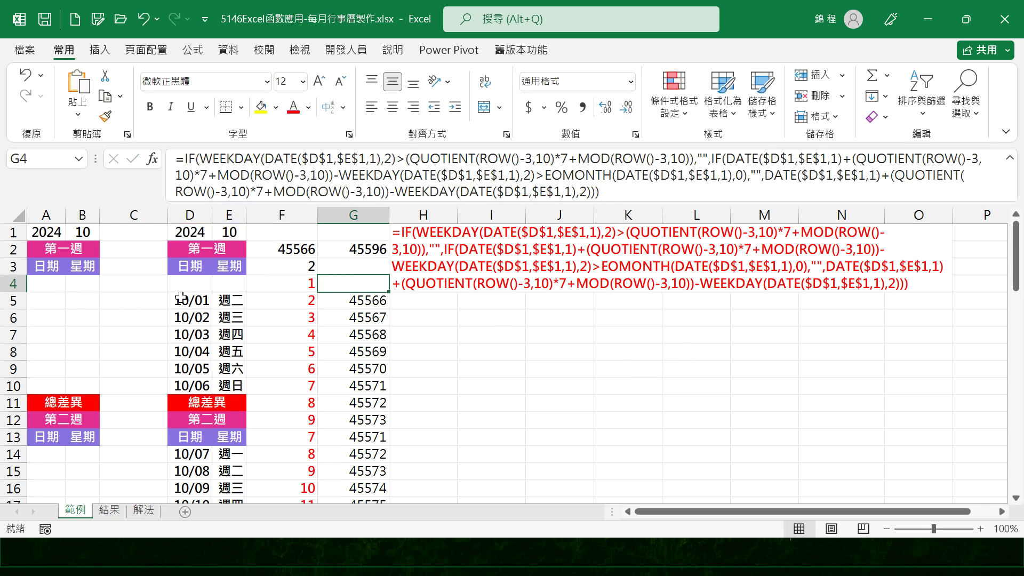
{"action": "left_click", "coordinate": [198, 285]}
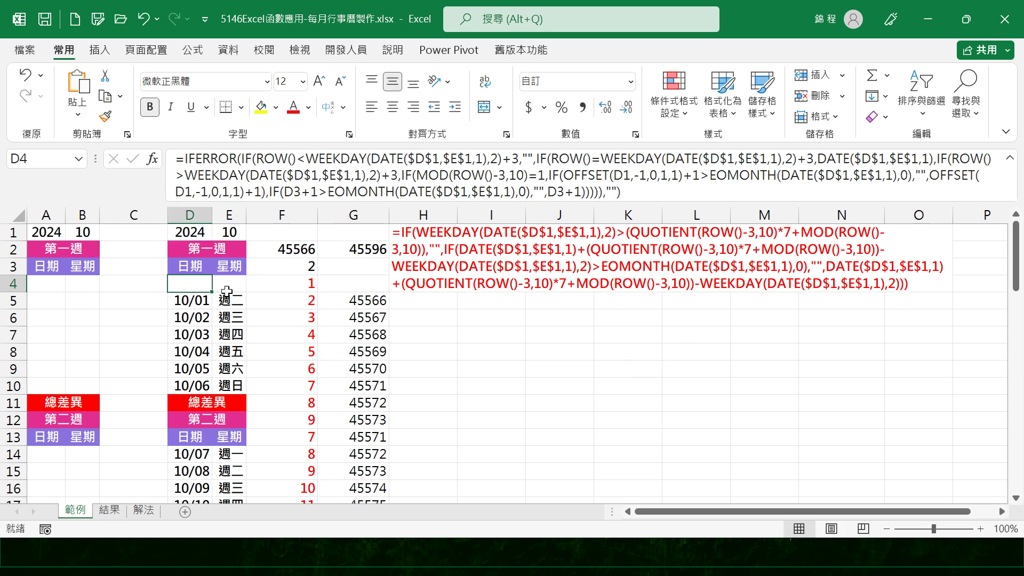
{"action": "key", "text": "ctrl+v"}
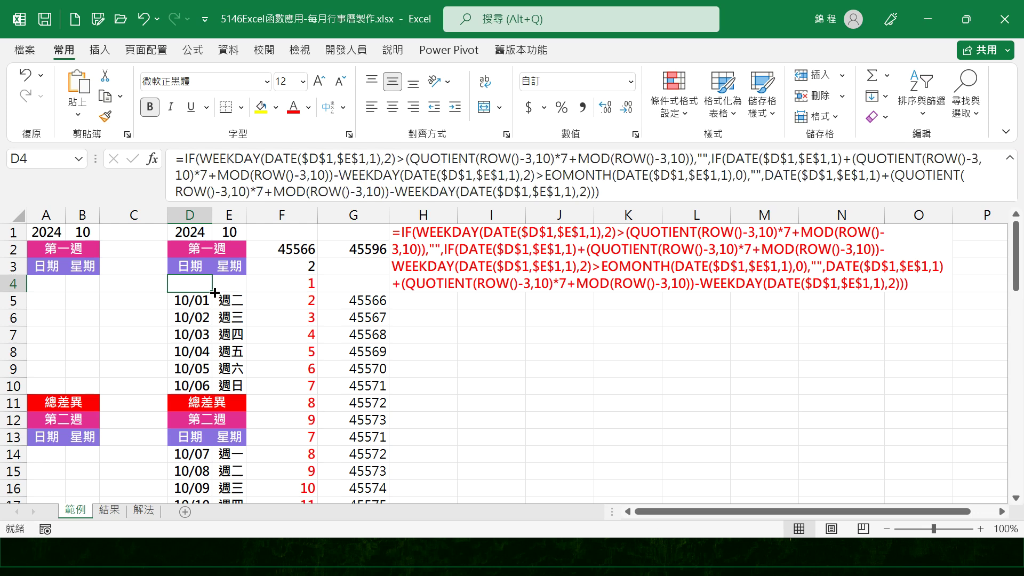
{"action": "left_click_drag", "start_coordinate": [214, 293], "coordinate": [243, 387]}
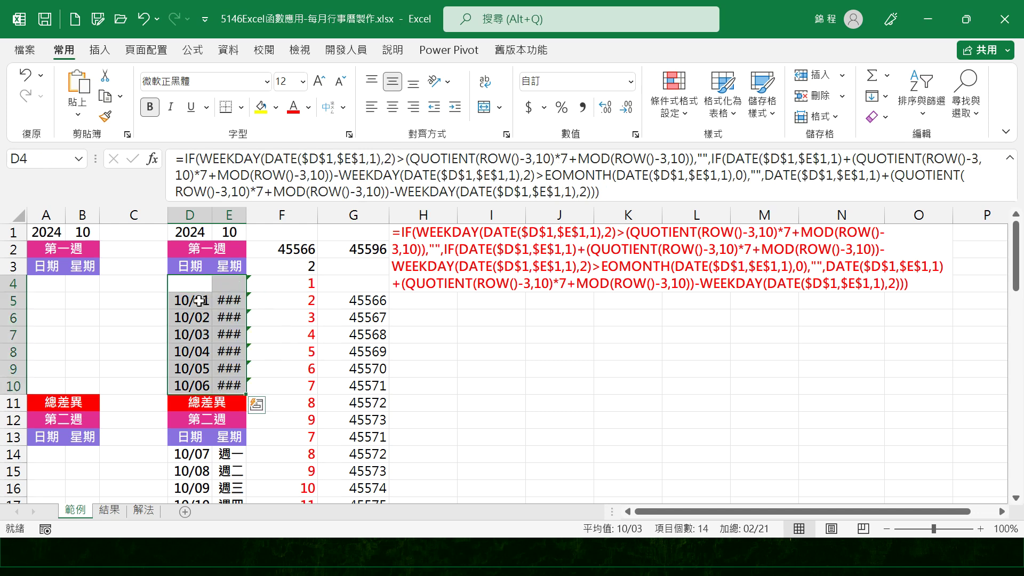
- Format E4:E10 as short weekday names using the 週三 date type, with the custom code [$-zh-TW]aaa;@
{"action": "left_click", "coordinate": [235, 295]}
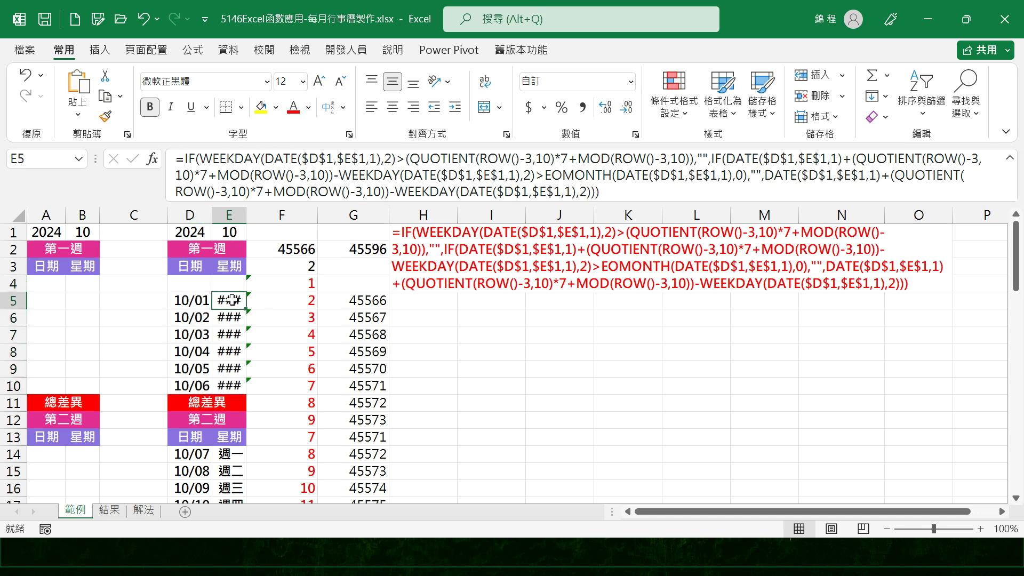
{"action": "left_click_drag", "start_coordinate": [228, 283], "coordinate": [226, 386]}
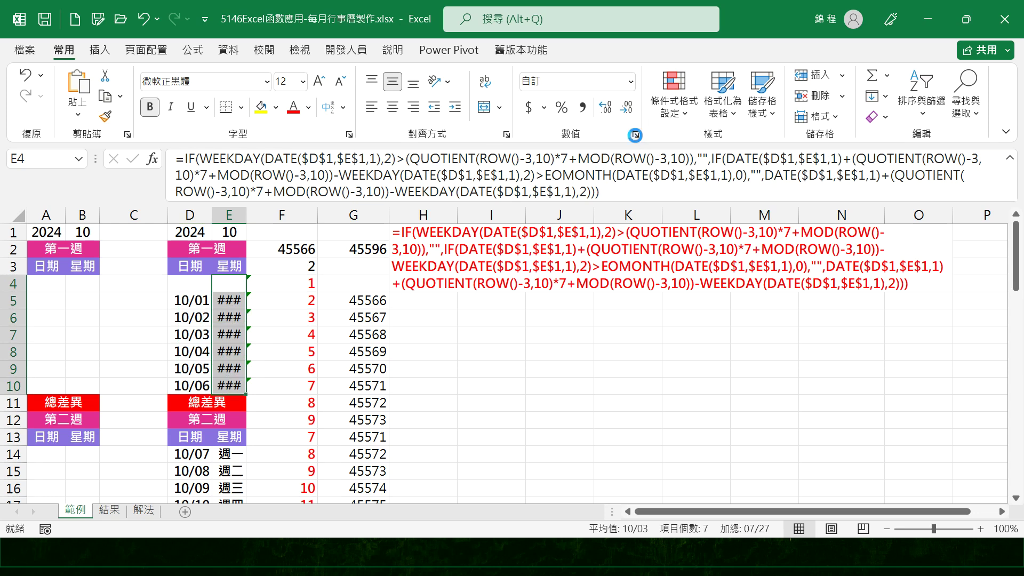
{"action": "left_click", "coordinate": [636, 134]}
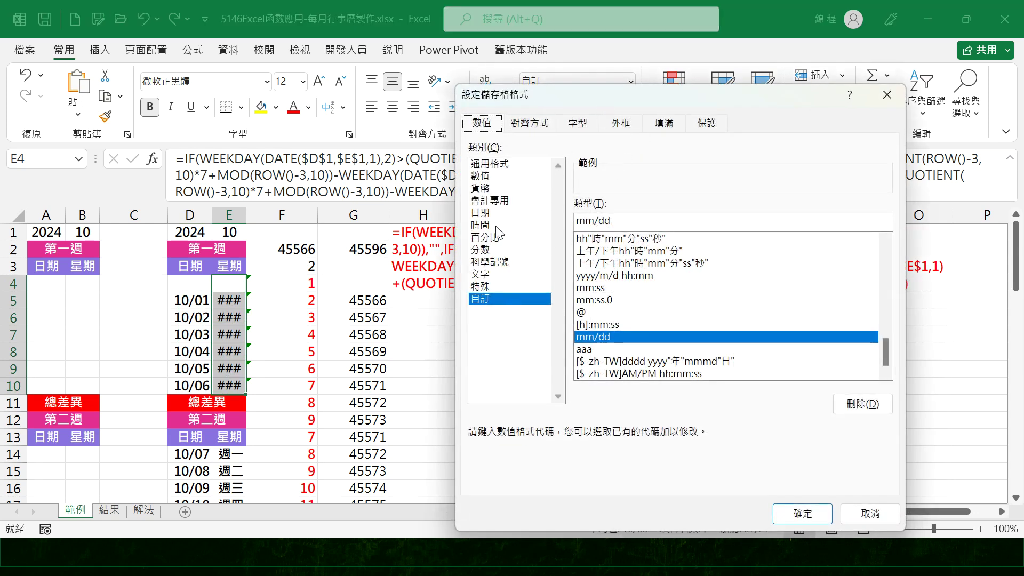
{"action": "left_click", "coordinate": [490, 213]}
{"action": "left_click", "coordinate": [641, 270]}
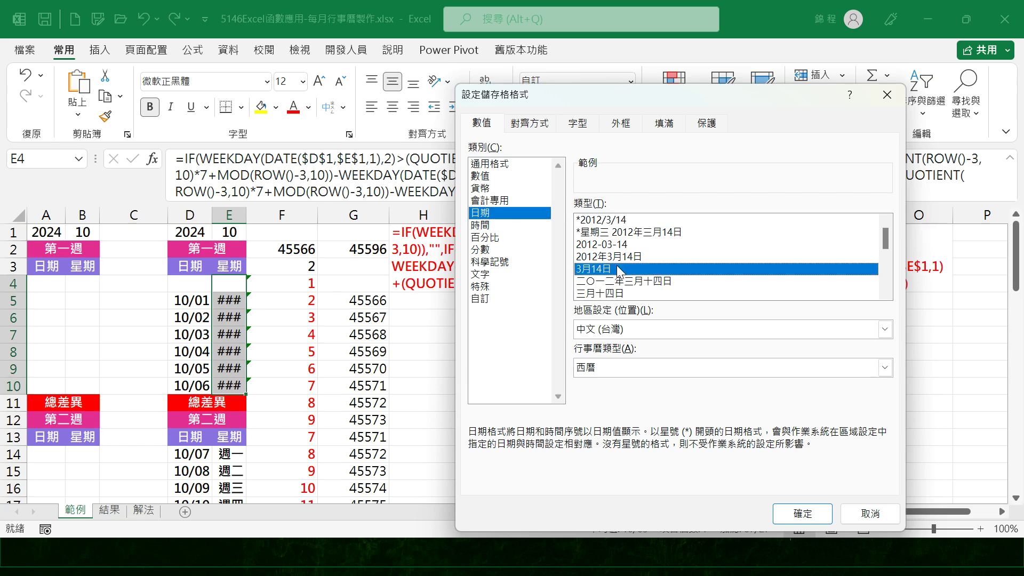
{"action": "scroll", "coordinate": [624, 269], "scroll_direction": "down", "scroll_amount": 2}
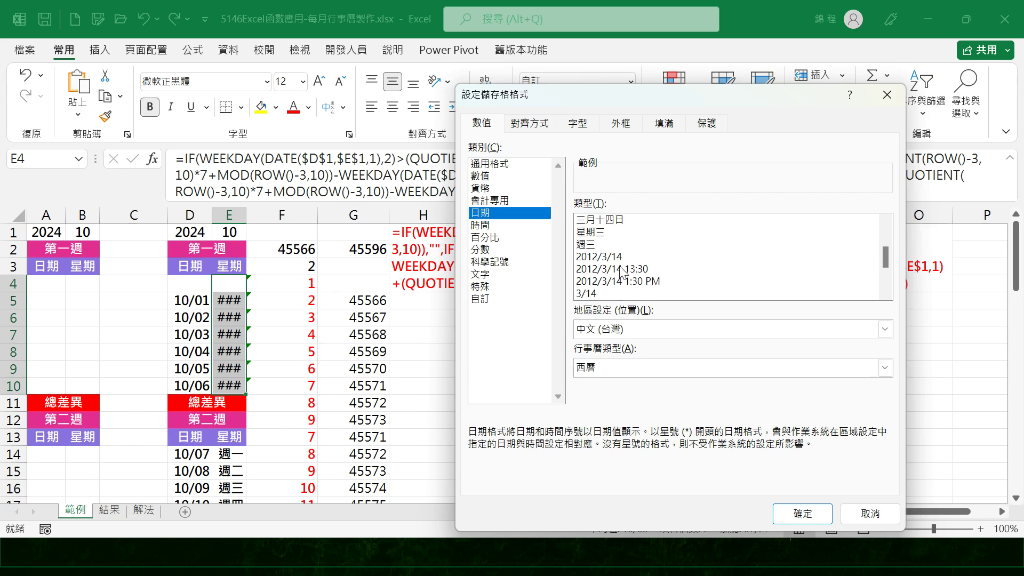
{"action": "left_click", "coordinate": [595, 246]}
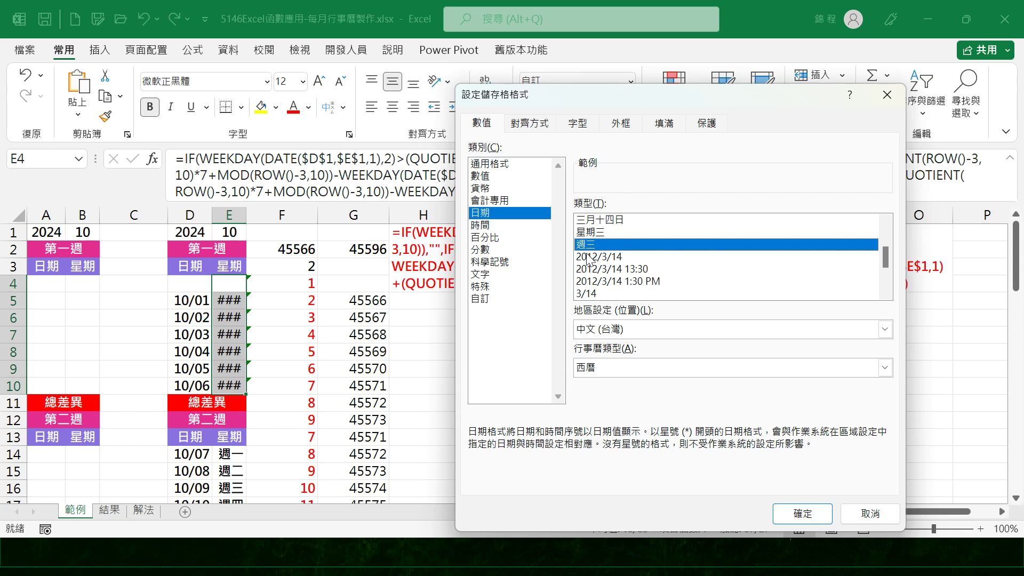
{"action": "left_click", "coordinate": [482, 299]}
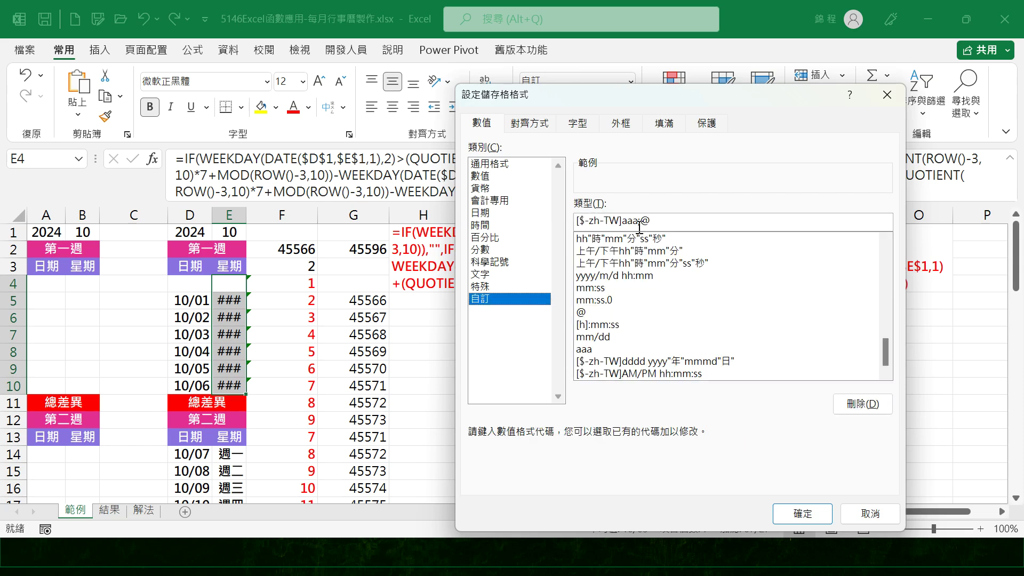
{"action": "left_click", "coordinate": [802, 513]}
{"action": "left_click_drag", "start_coordinate": [248, 217], "coordinate": [248, 218]}
- Copy the first-week block D4:E10 and paste it into the second week starting at D14
{"action": "left_click_drag", "start_coordinate": [192, 285], "coordinate": [234, 386]}
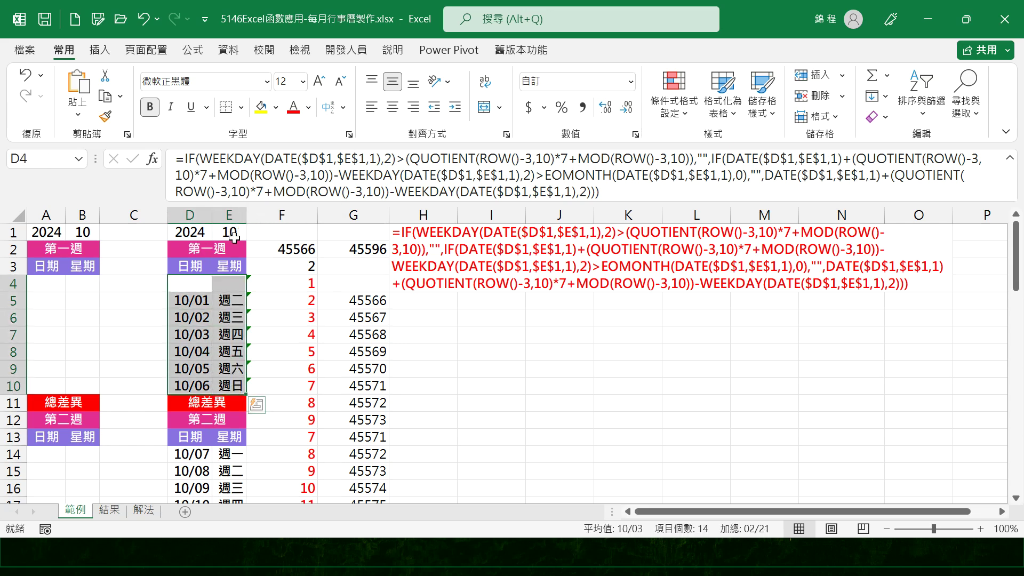
{"action": "left_click", "coordinate": [106, 96]}
{"action": "key", "text": "ctrl+v"}
{"action": "scroll", "coordinate": [201, 287], "scroll_direction": "down", "scroll_amount": 3}
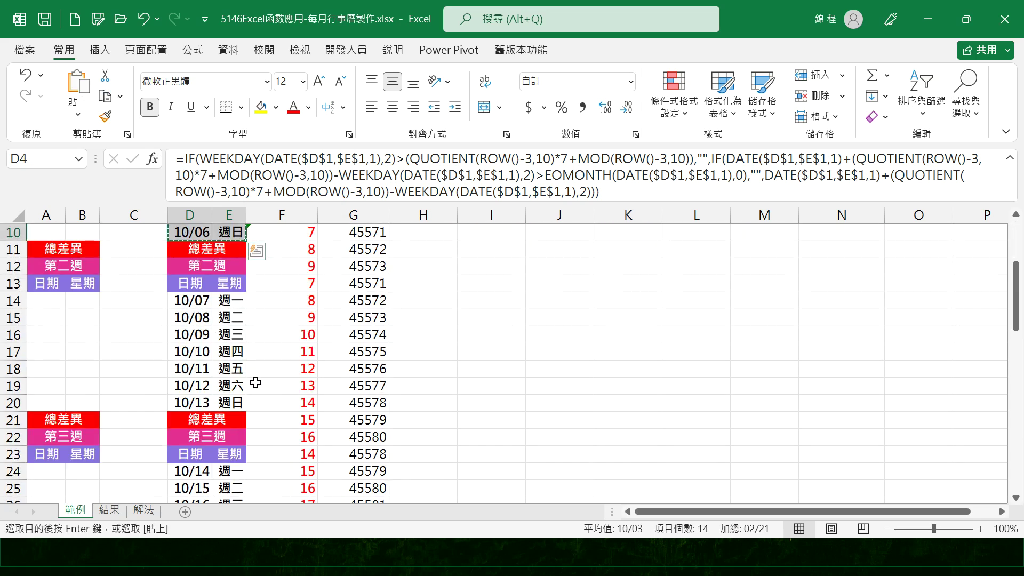
{"action": "left_click", "coordinate": [176, 302]}
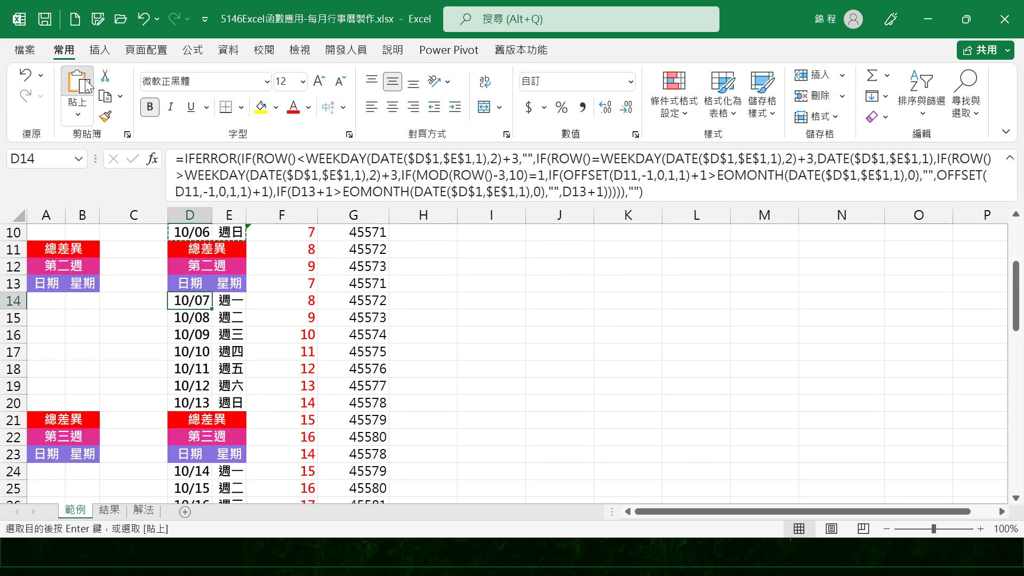
{"action": "key", "text": "ctrl+v"}
- Paste the copied week block into the third week at D24 and the fourth week at D34
{"action": "scroll", "coordinate": [174, 313], "scroll_direction": "down", "scroll_amount": 3}
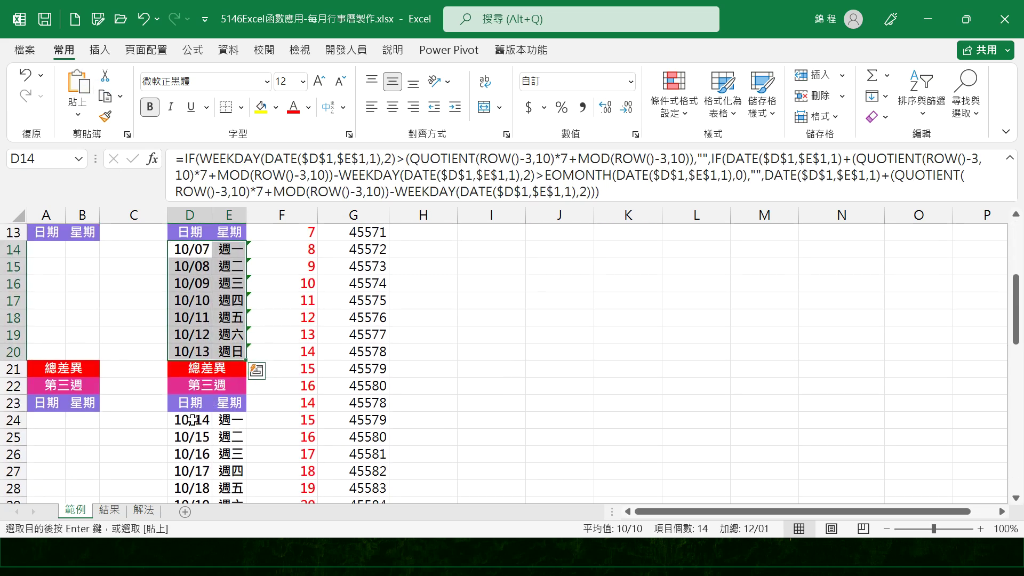
{"action": "left_click", "coordinate": [191, 420]}
{"action": "left_click", "coordinate": [78, 84]}
{"action": "scroll", "coordinate": [215, 346], "scroll_direction": "down", "scroll_amount": 6}
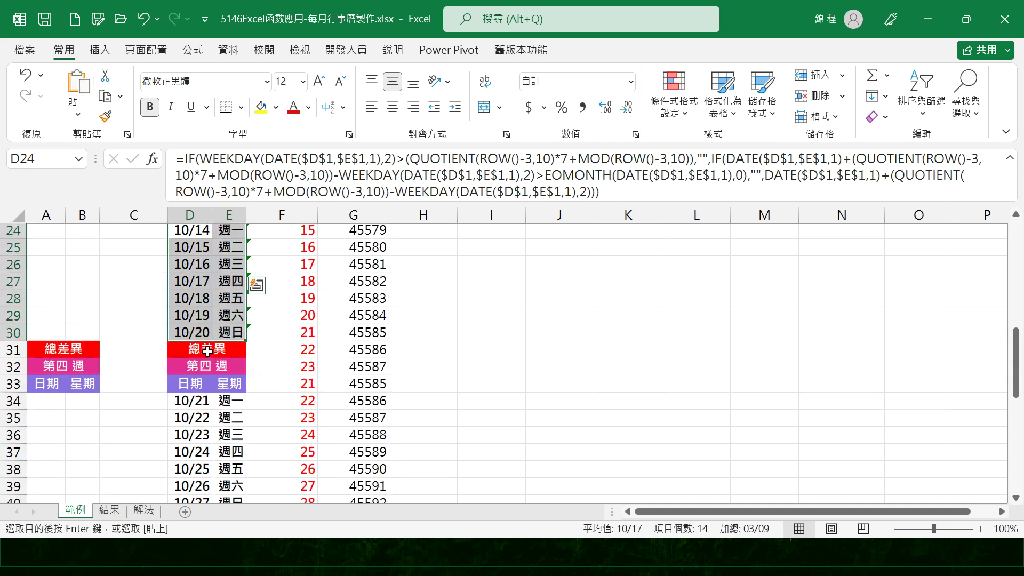
{"action": "left_click", "coordinate": [188, 283]}
{"action": "left_click", "coordinate": [78, 88]}
- Paste the copied week block into the fifth week at D44 and the sixth week at D54
{"action": "scroll", "coordinate": [208, 359], "scroll_direction": "down", "scroll_amount": 3}
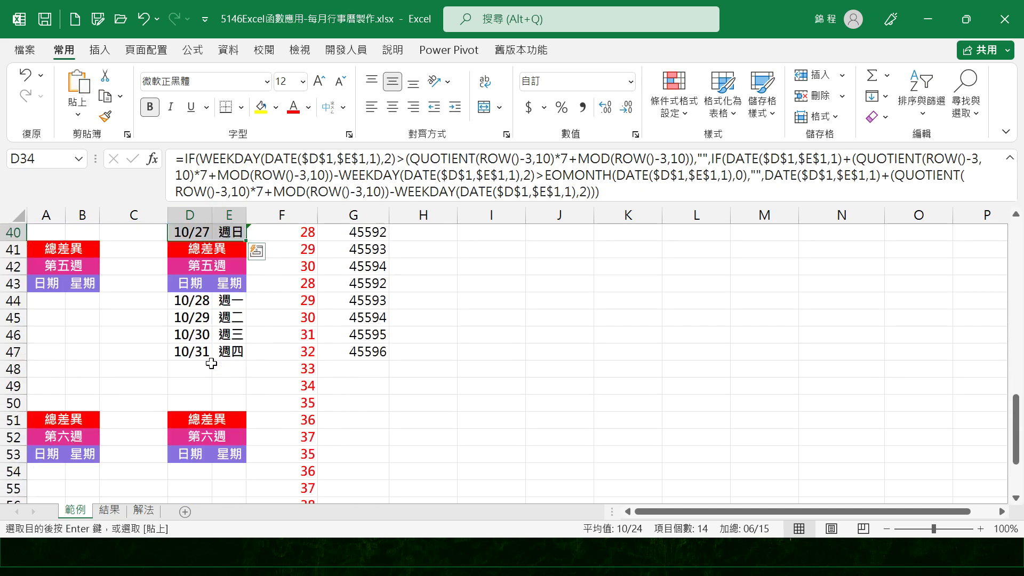
{"action": "left_click", "coordinate": [191, 301]}
{"action": "left_click", "coordinate": [78, 85]}
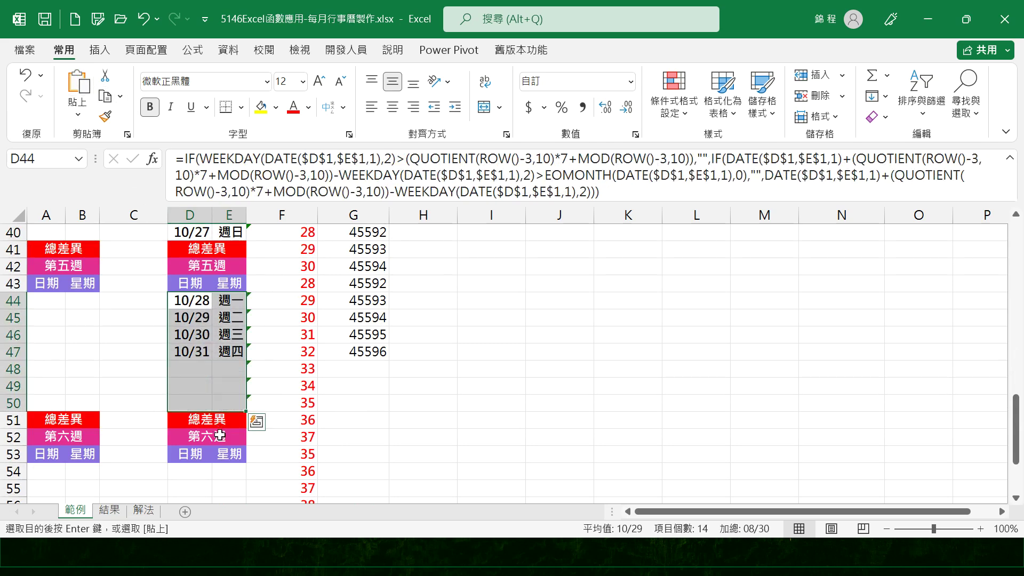
{"action": "left_click", "coordinate": [197, 469]}
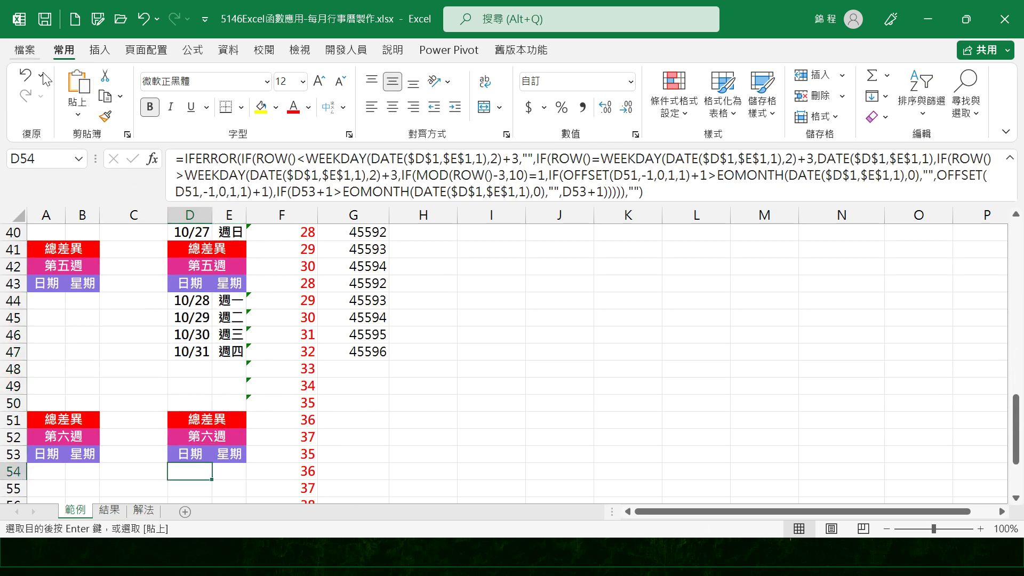
{"action": "left_click", "coordinate": [78, 85]}
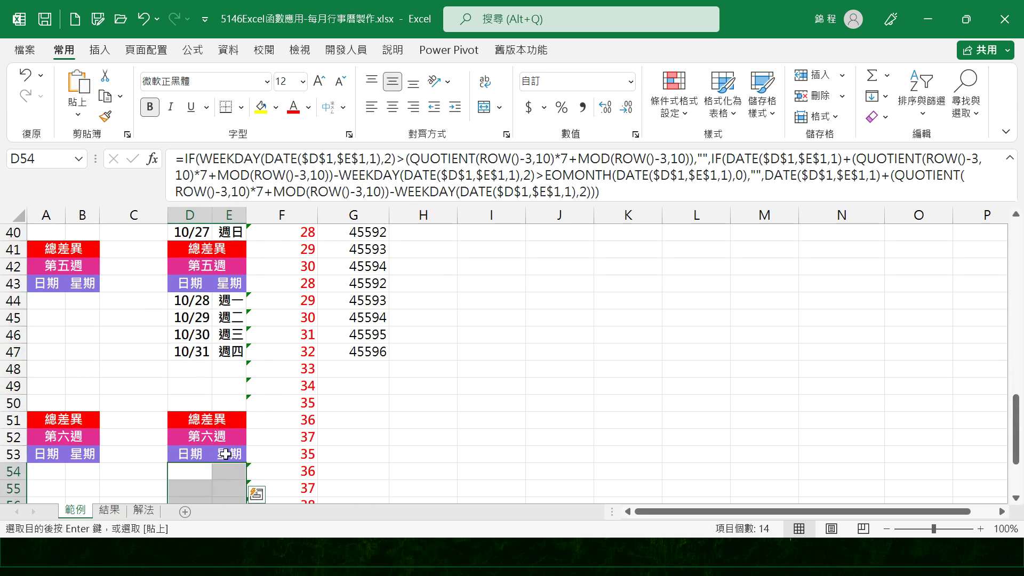
- Set the month in E1 to 9 and check the calendar dates down through the sixth week
{"action": "scroll", "coordinate": [238, 340], "scroll_direction": "up", "scroll_amount": 13}
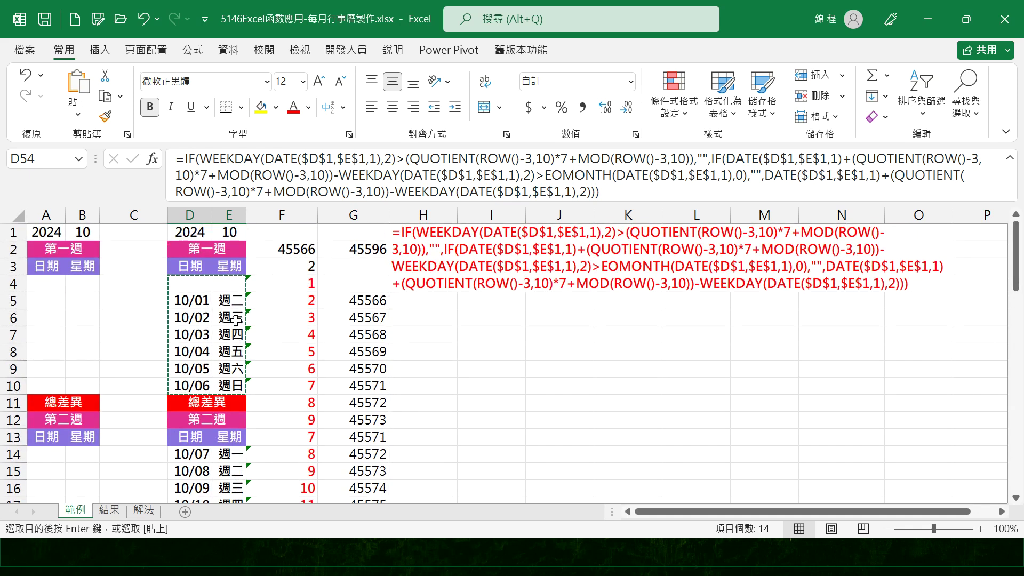
{"action": "left_click", "coordinate": [84, 233]}
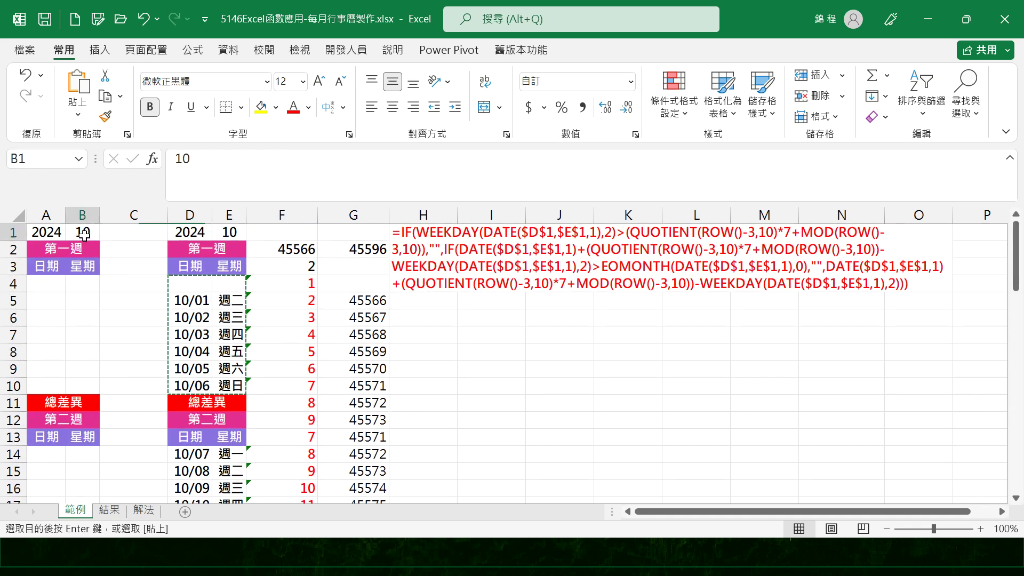
{"action": "left_click", "coordinate": [229, 231]}
{"action": "type", "text": "9"}
{"action": "key", "text": "Return"}
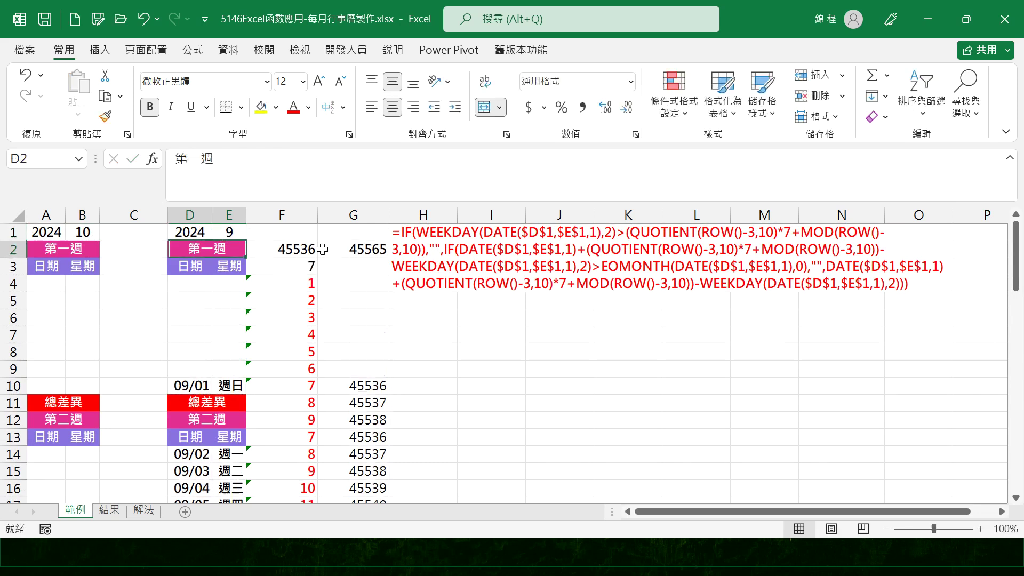
{"action": "scroll", "coordinate": [273, 310], "scroll_direction": "down", "scroll_amount": 1}
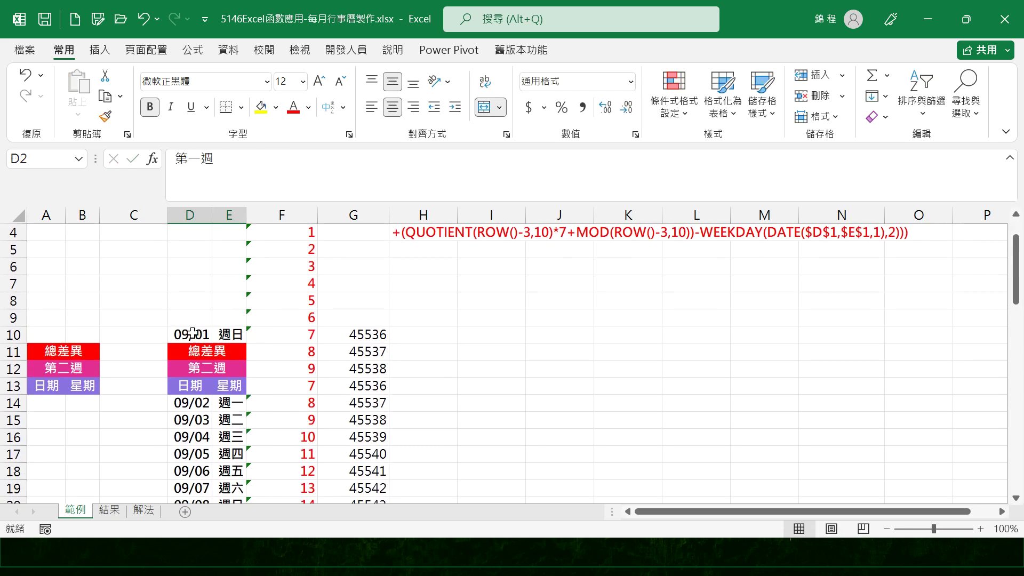
{"action": "scroll", "coordinate": [233, 336], "scroll_direction": "down", "scroll_amount": 14}
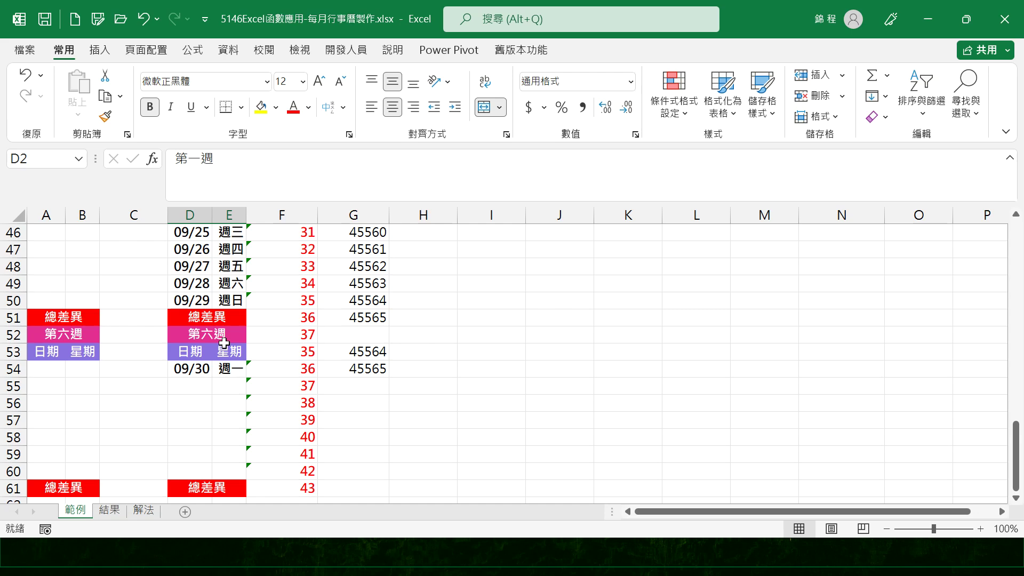
- Clear the helper calculations from the whole of columns F and G
{"action": "scroll", "coordinate": [248, 331], "scroll_direction": "up", "scroll_amount": 15}
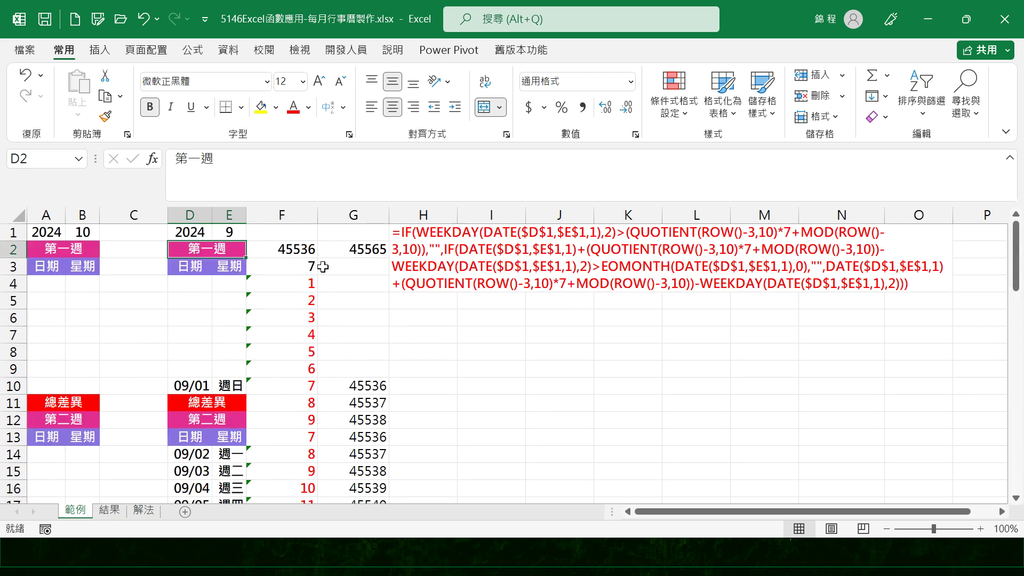
{"action": "left_click_drag", "start_coordinate": [293, 212], "coordinate": [340, 214]}
{"action": "key", "text": "Delete"}
{"action": "left_click", "coordinate": [303, 301]}
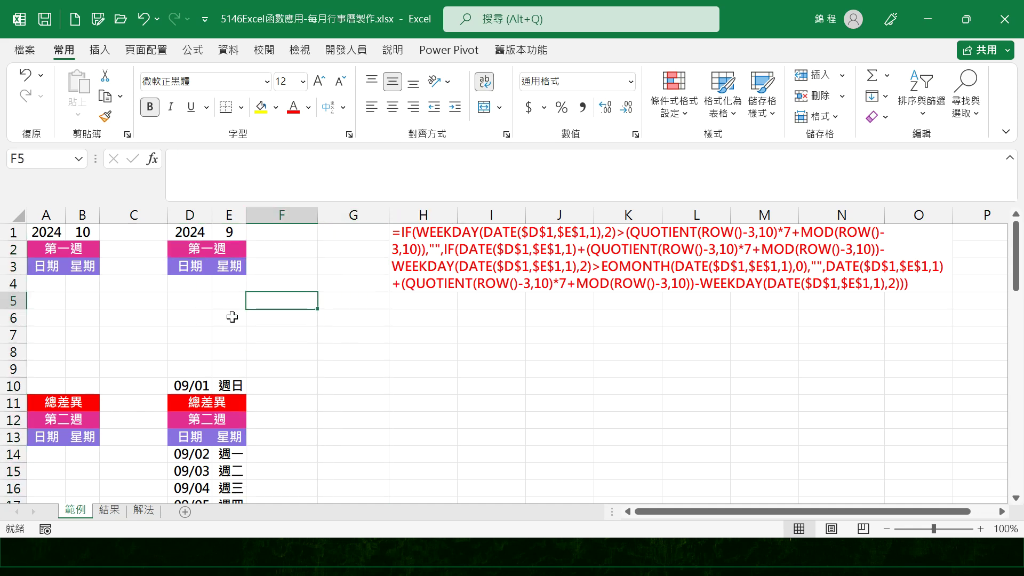
- Set the month in E1 to 8 and check the calendar dates down through the sixth week
{"action": "left_click", "coordinate": [230, 234]}
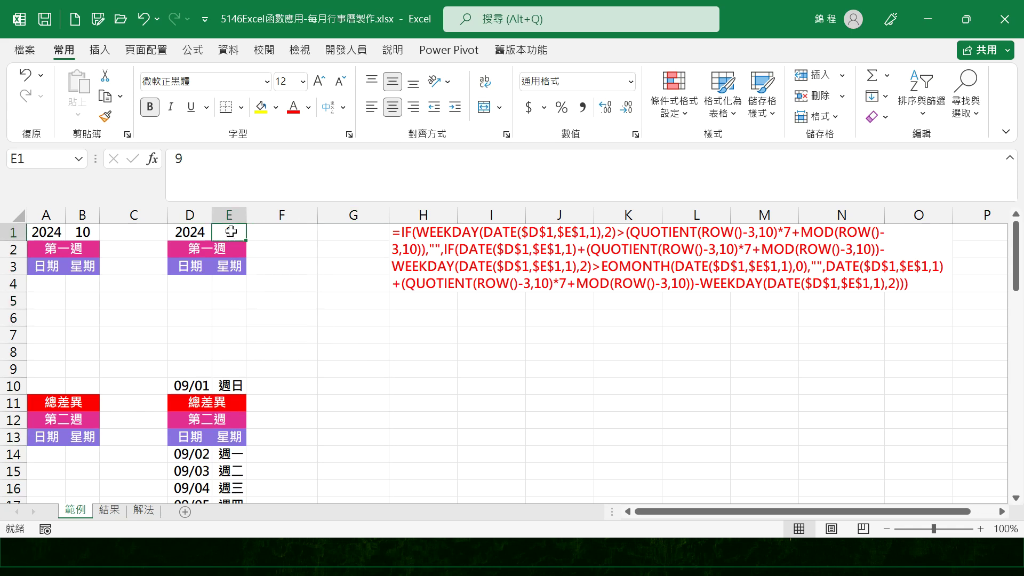
{"action": "type", "text": "8"}
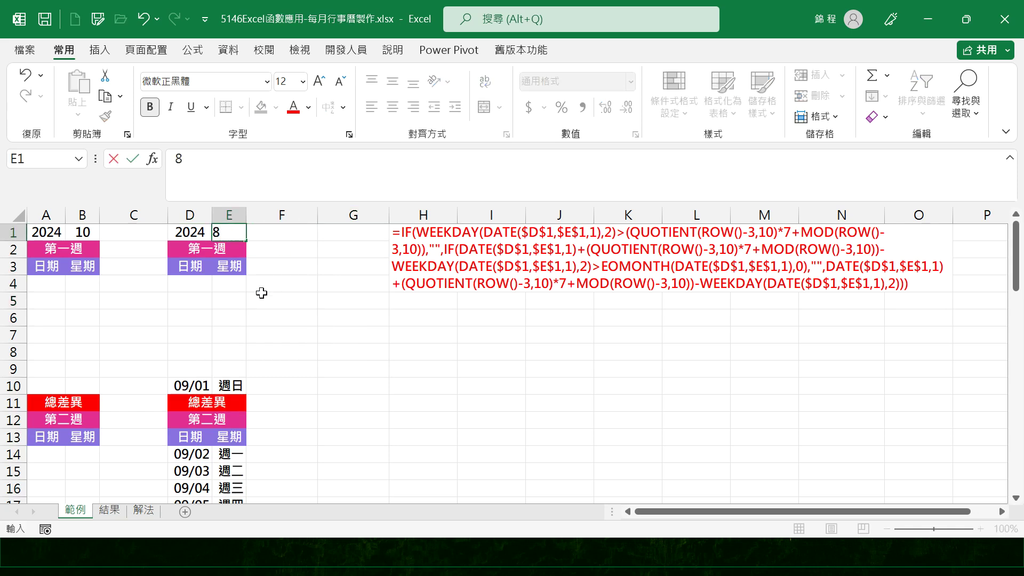
{"action": "key", "text": "Return"}
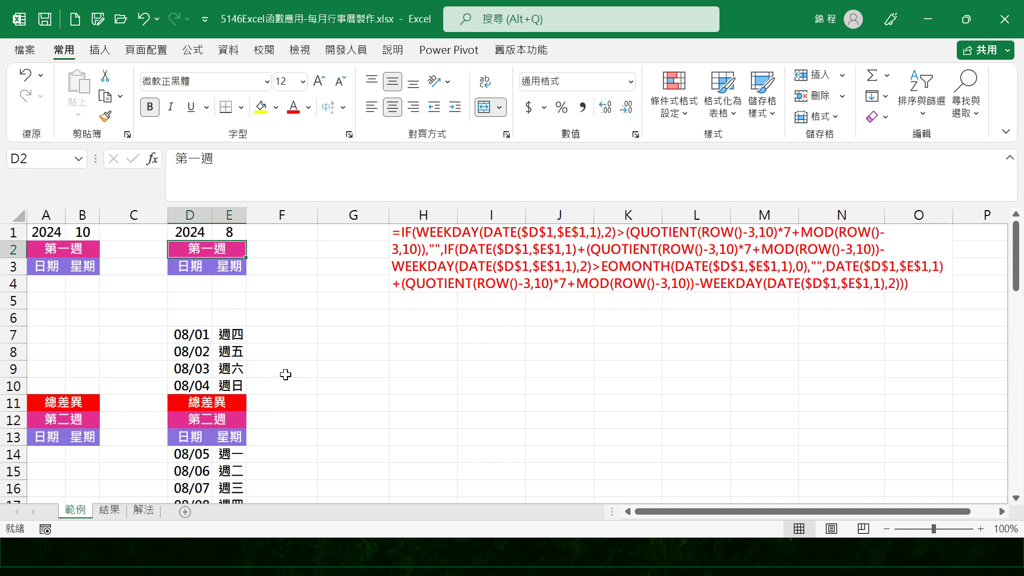
{"action": "scroll", "coordinate": [272, 357], "scroll_direction": "down", "scroll_amount": 2}
{"action": "scroll", "coordinate": [272, 373], "scroll_direction": "down", "scroll_amount": 13}
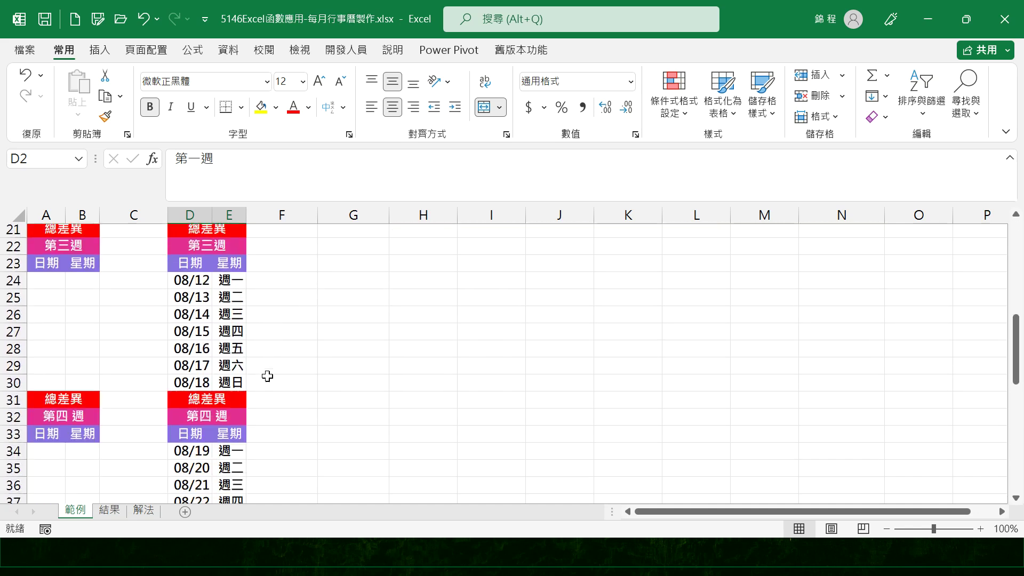
{"action": "scroll", "coordinate": [271, 358], "scroll_direction": "up", "scroll_amount": 15}
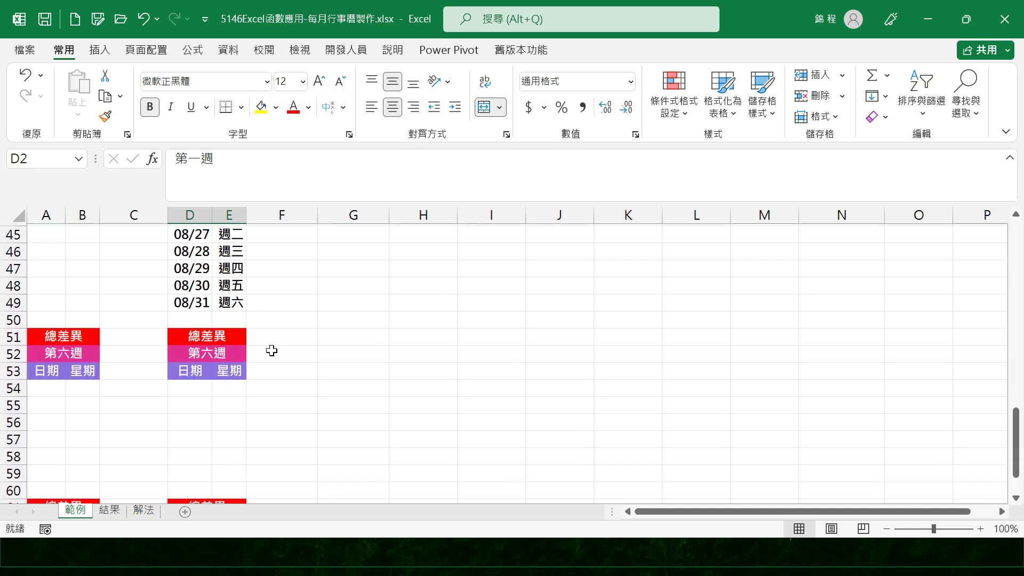